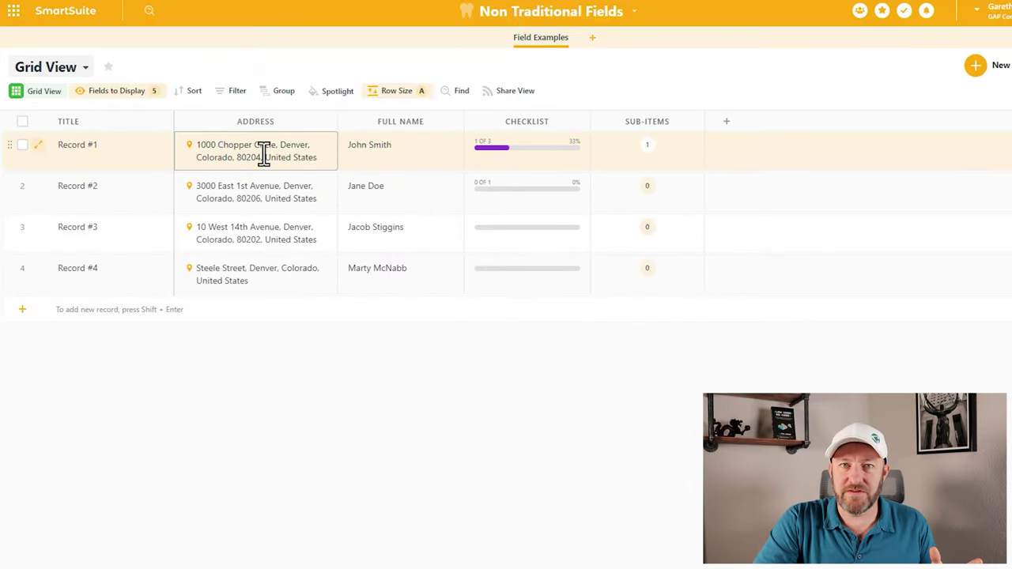
Switch the Address field's display format to Single Line and back to Multiple Line.
left_click(278, 124)
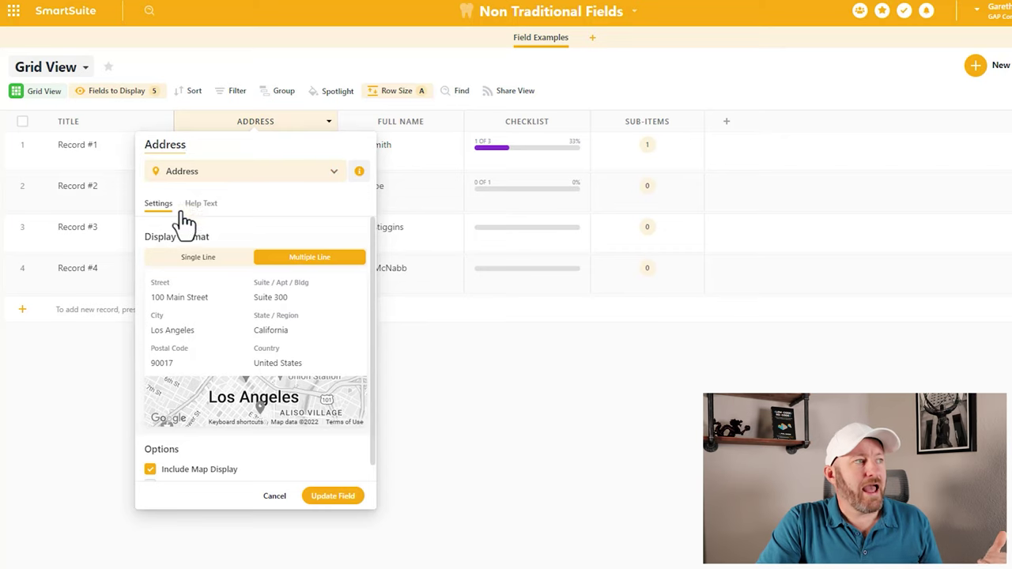
left_click(211, 274)
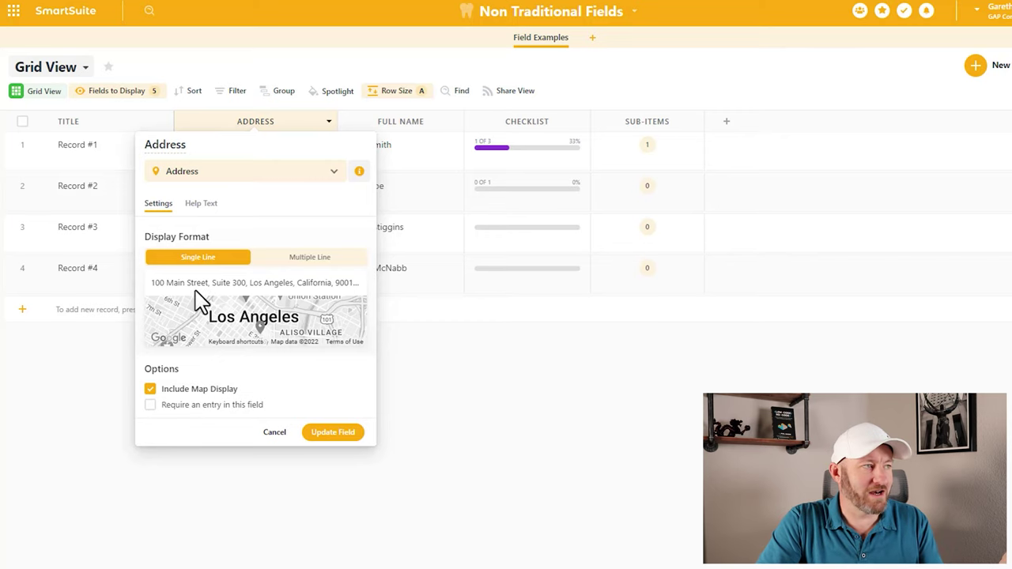
left_click(309, 261)
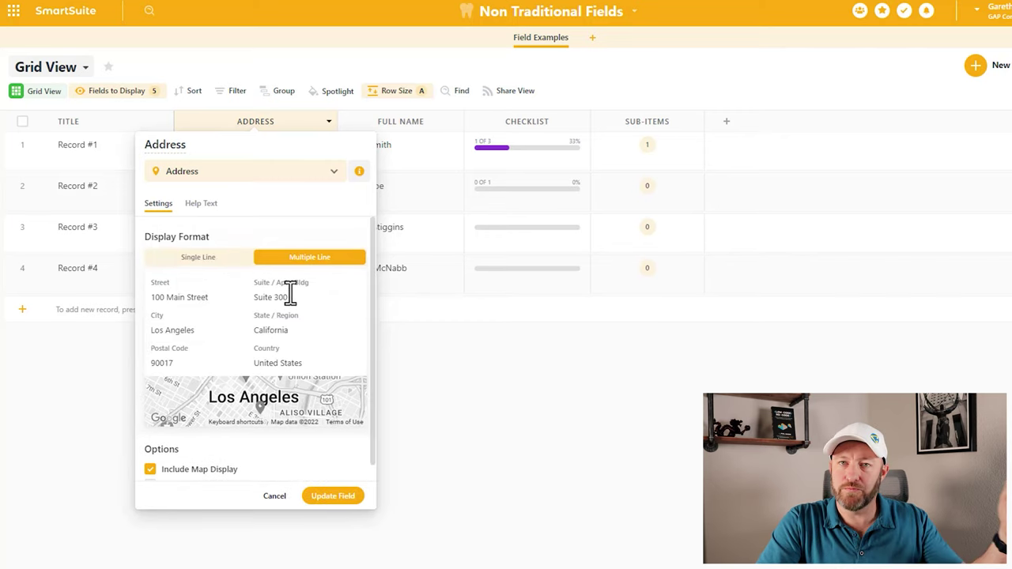
scroll(283, 294, "down", 1)
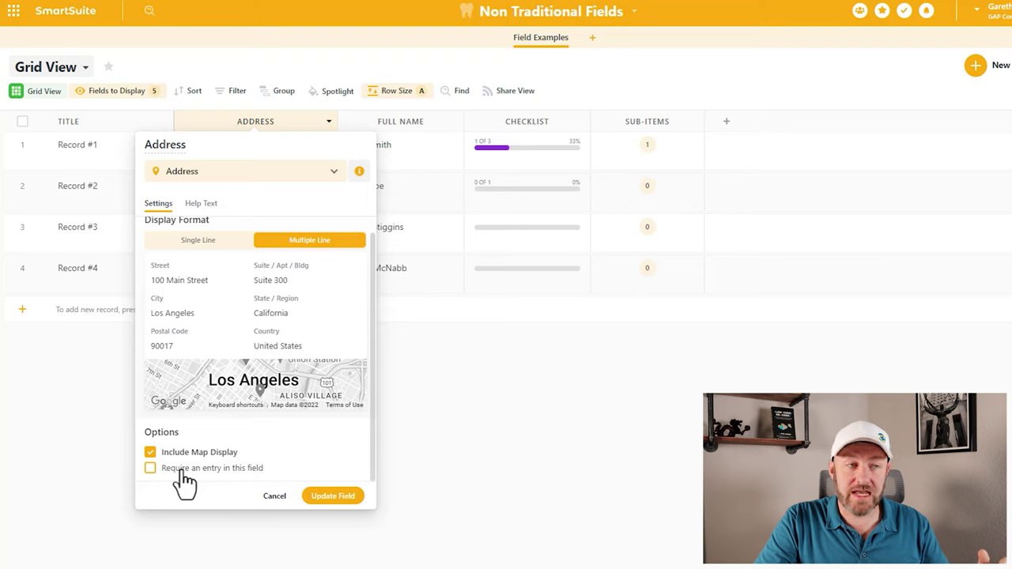
Turn the Address field's required-entry option on and off again, and update the field.
left_click(182, 473)
key("Return")
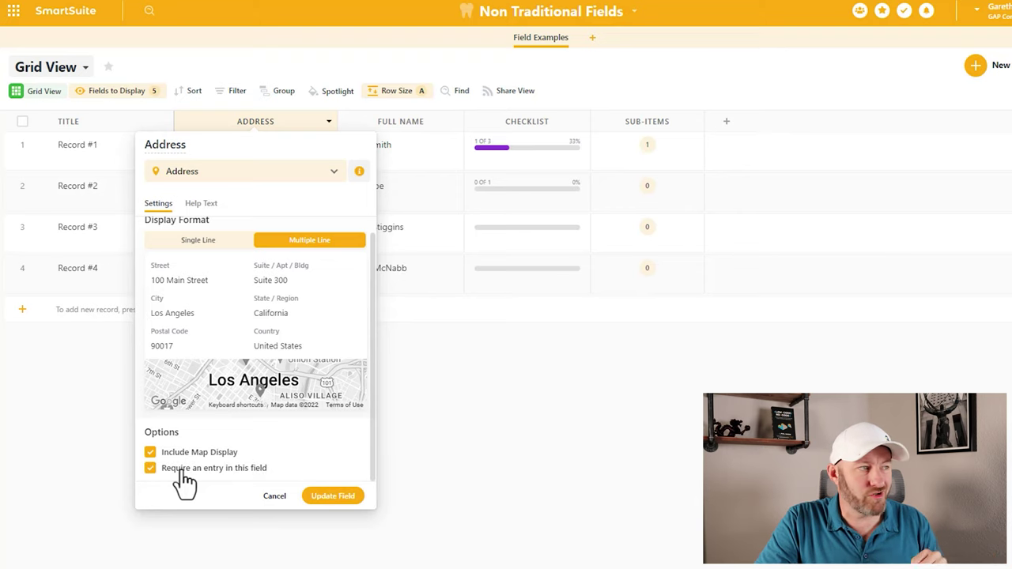
left_click(182, 473)
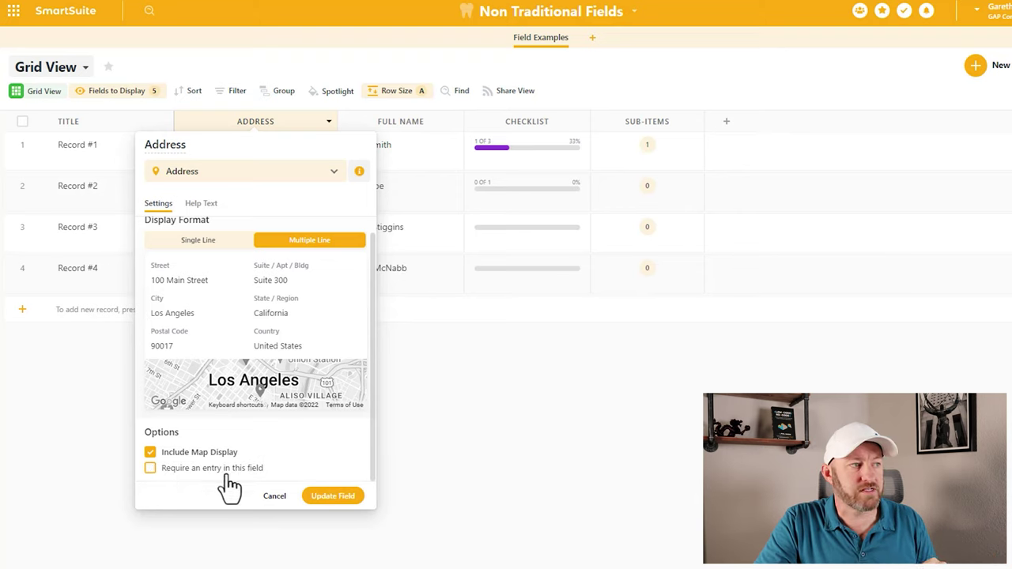
left_click(337, 503)
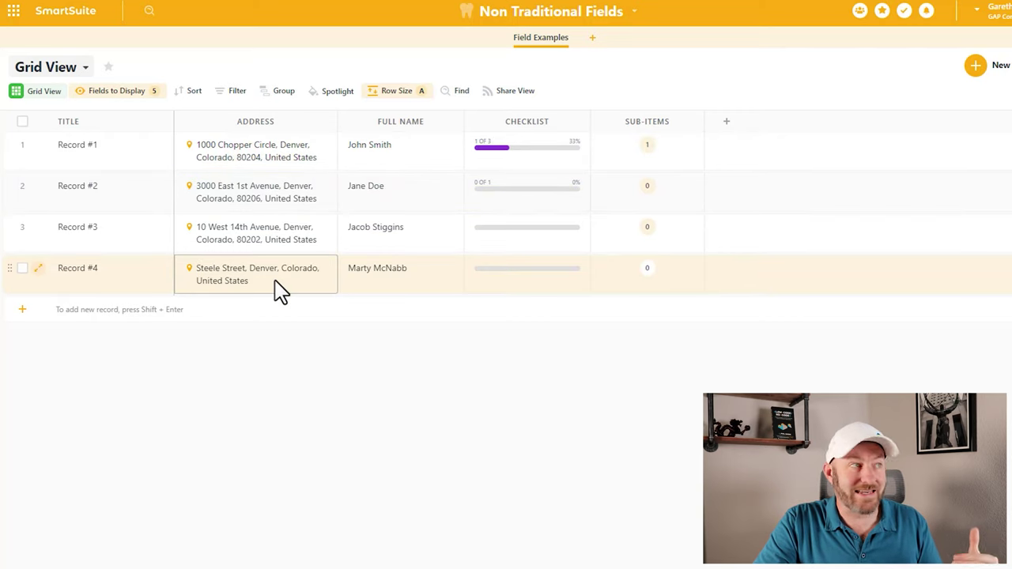
Examine the location of Record #1's address up close on its map, and close the map.
left_click(189, 153)
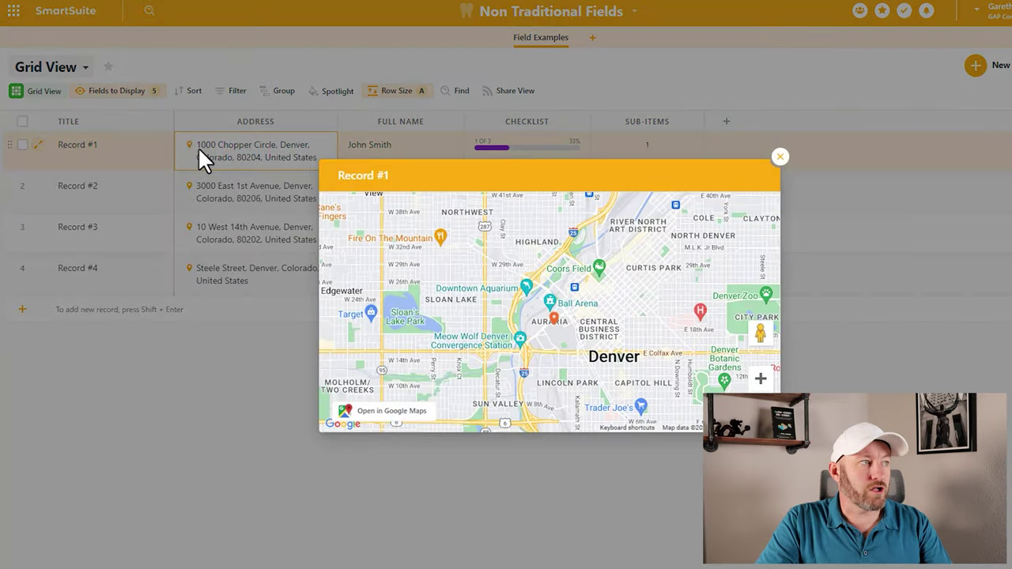
scroll(559, 338, "up", 3)
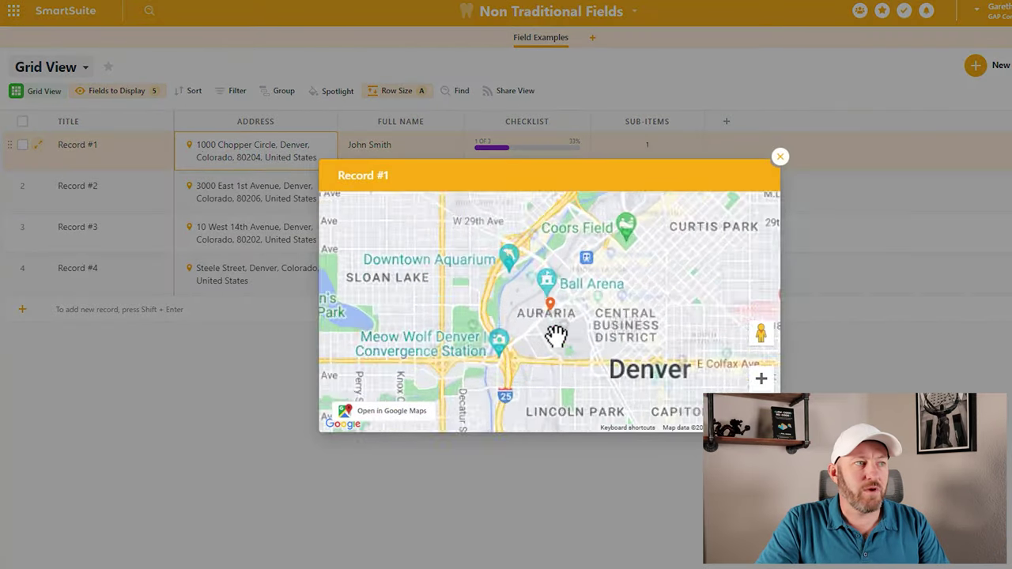
scroll(532, 271, "up", 1)
left_click_drag(527, 264, 542, 312)
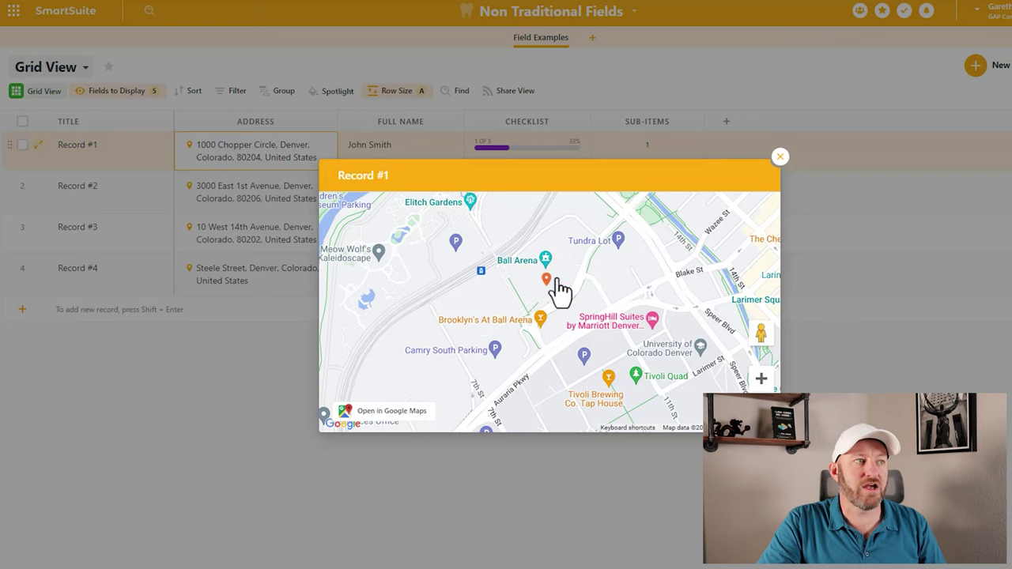
scroll(544, 291, "up", 1)
scroll(542, 288, "up", 2)
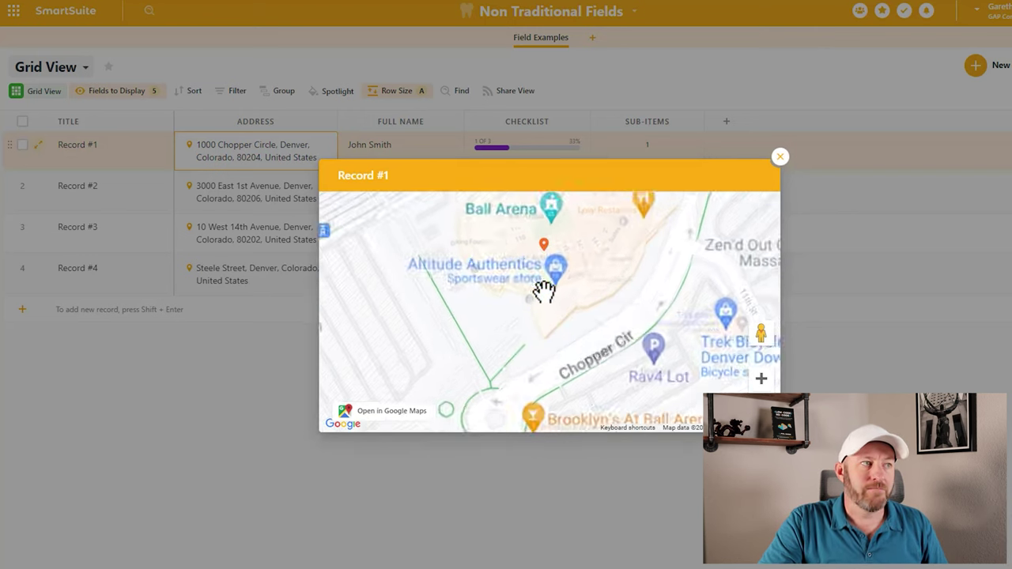
scroll(548, 340, "up", 1)
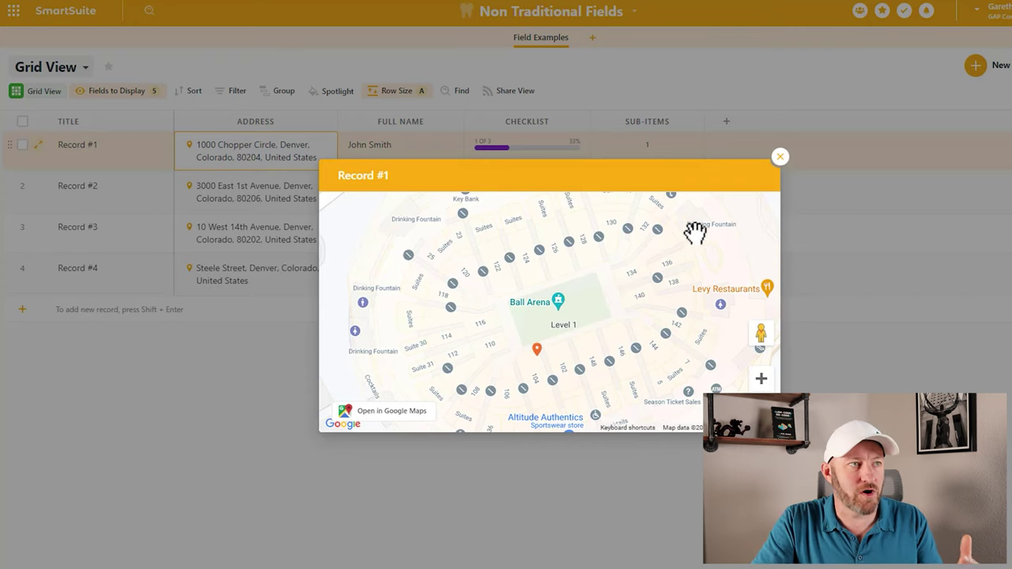
left_click(780, 156)
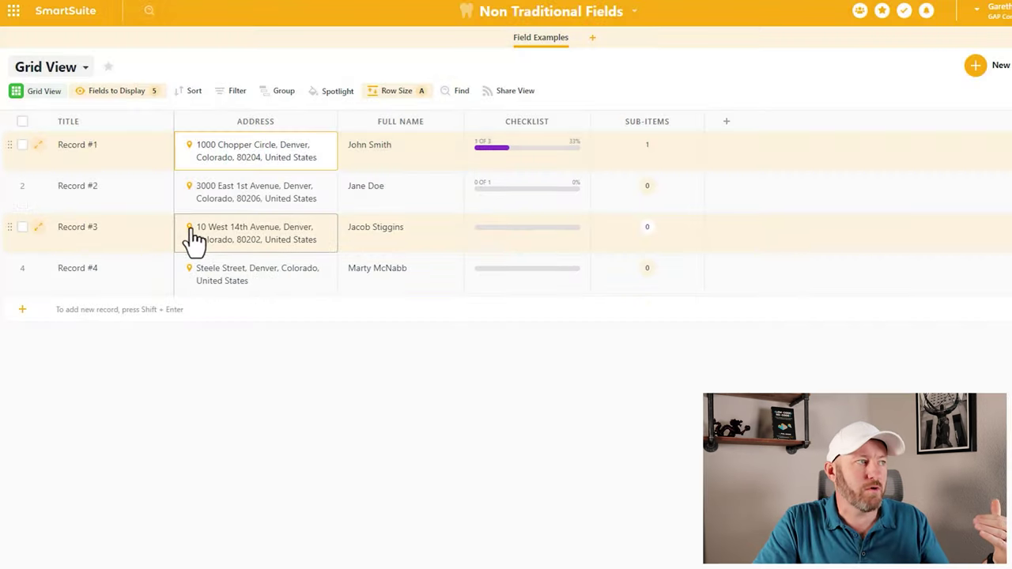
Examine Record #3's address location up close on its map, and close the map.
left_click(190, 229)
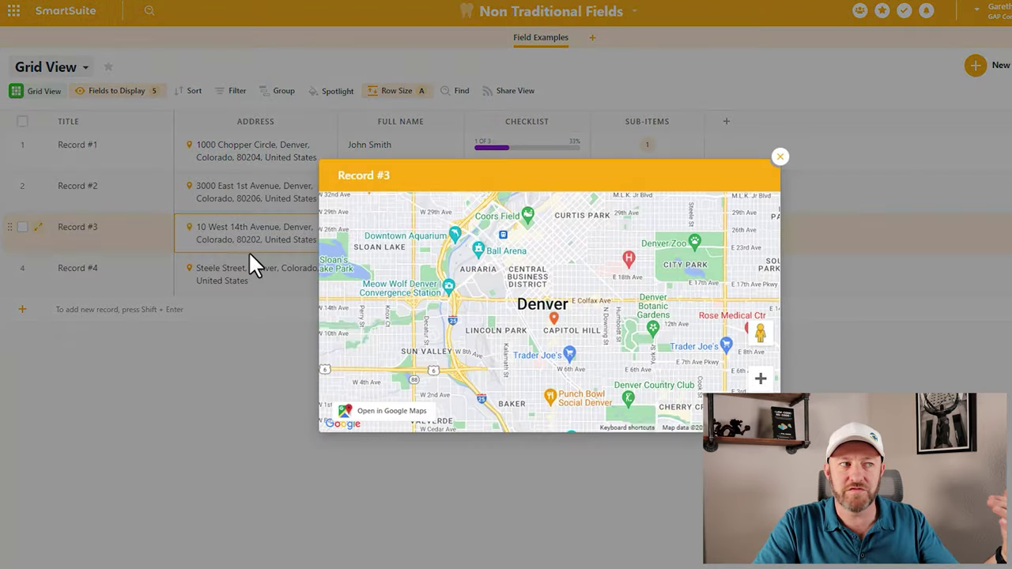
scroll(558, 328, "up", 5)
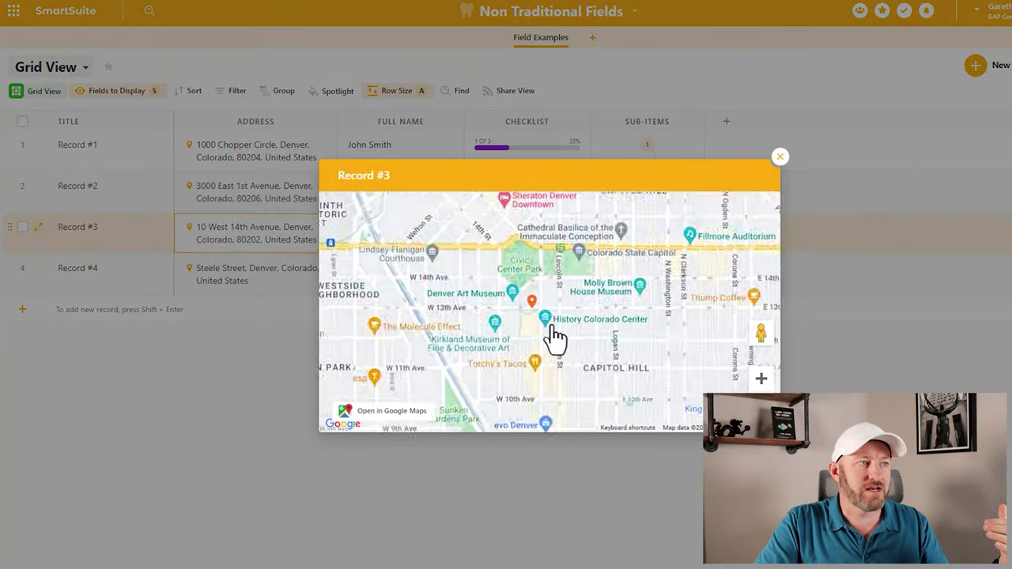
scroll(511, 305, "up", 3)
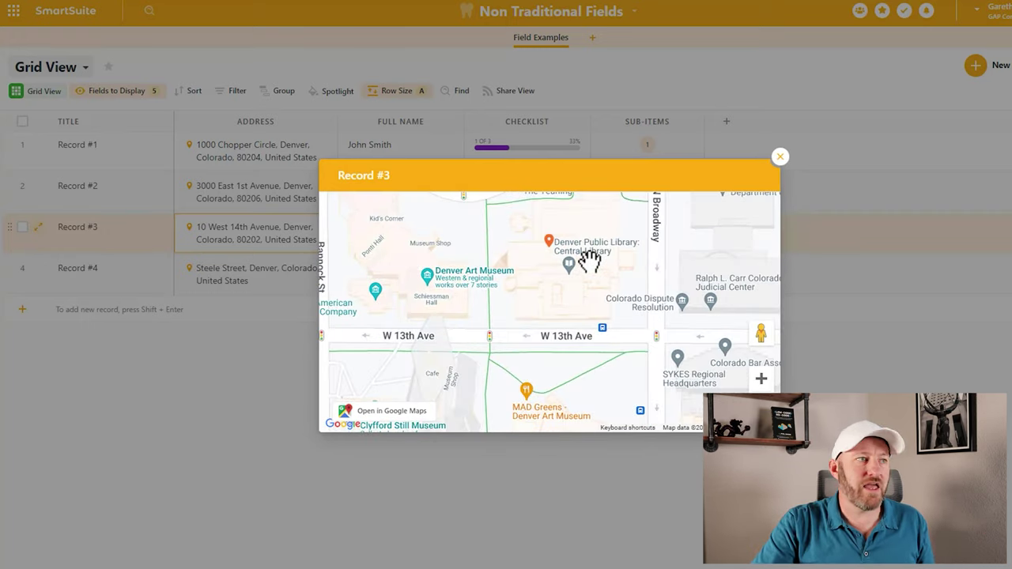
left_click(779, 160)
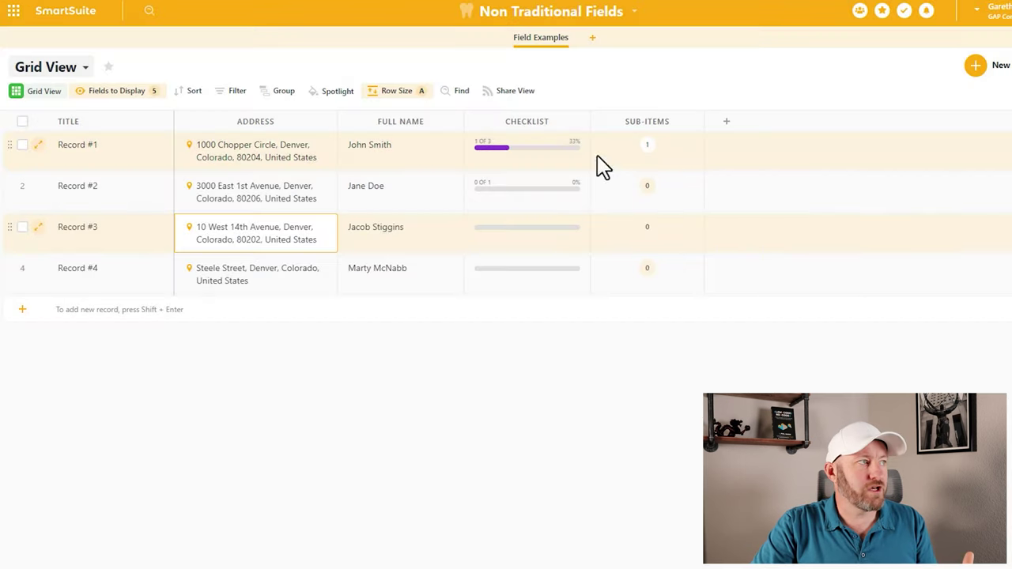
Create a new public Map view of the records named Map View.
left_click(71, 77)
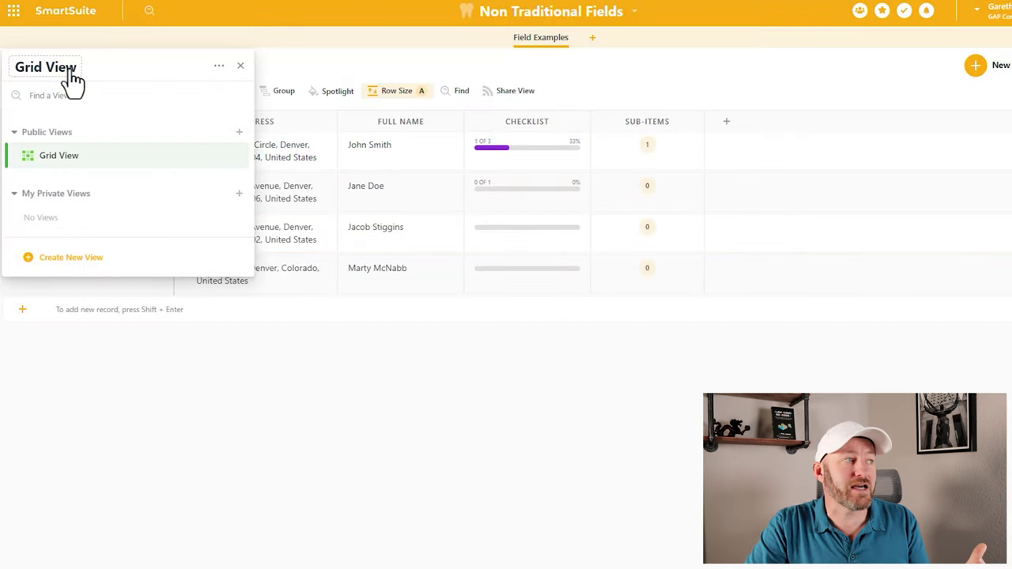
left_click(65, 266)
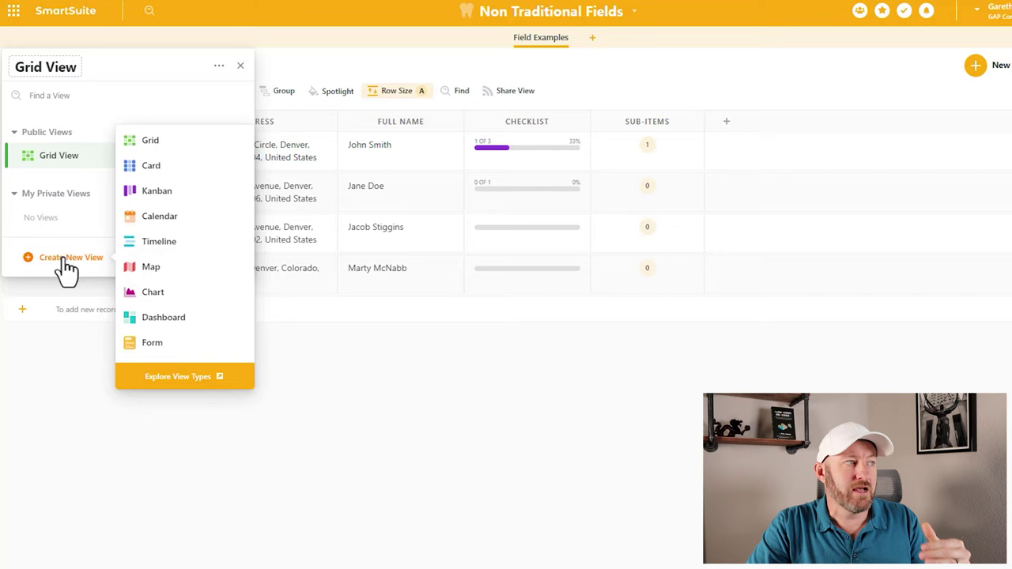
left_click(150, 268)
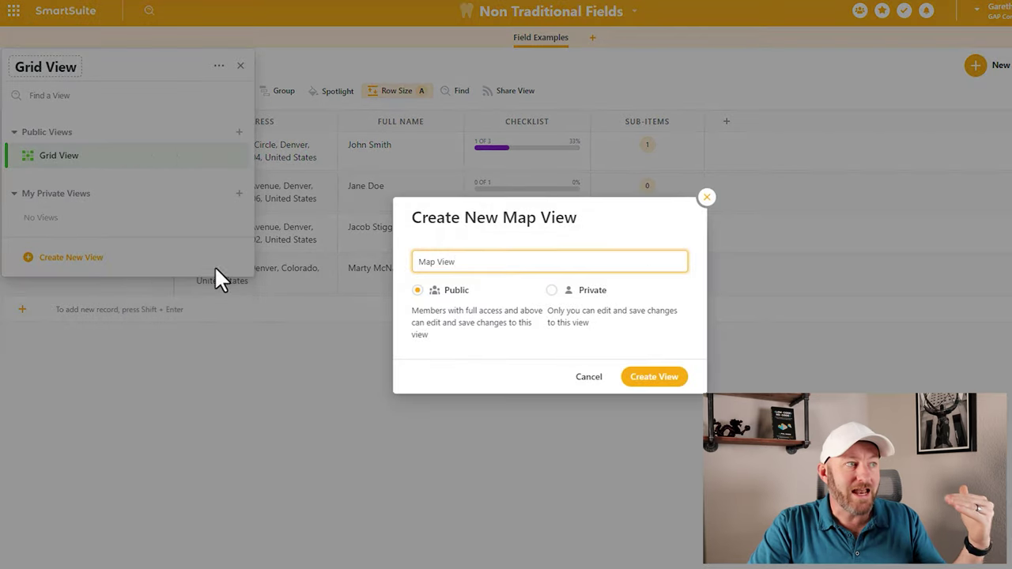
left_click(649, 379)
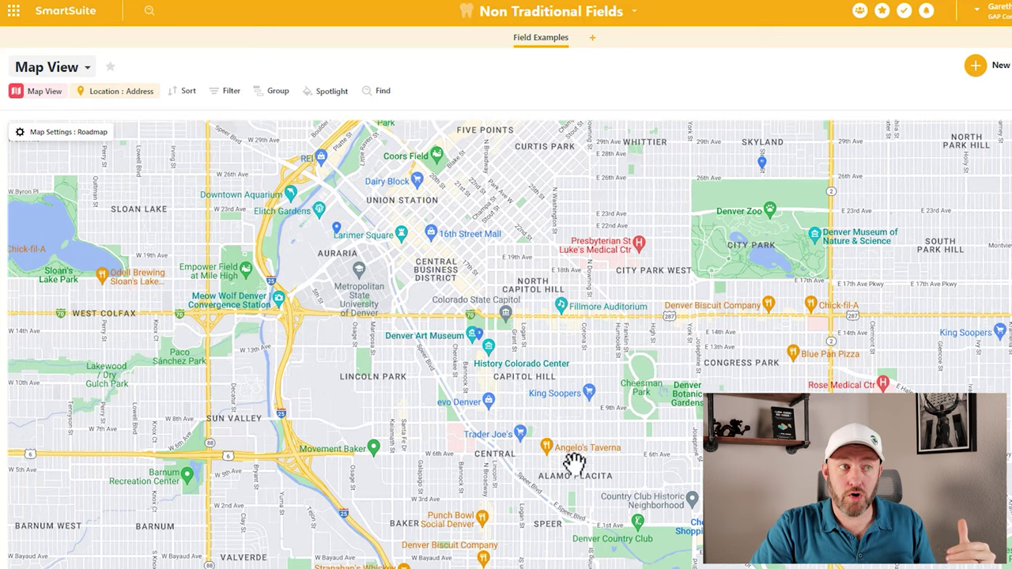
Set the map style to Satellite and give the markers an orange color and icon size L.
left_click(69, 135)
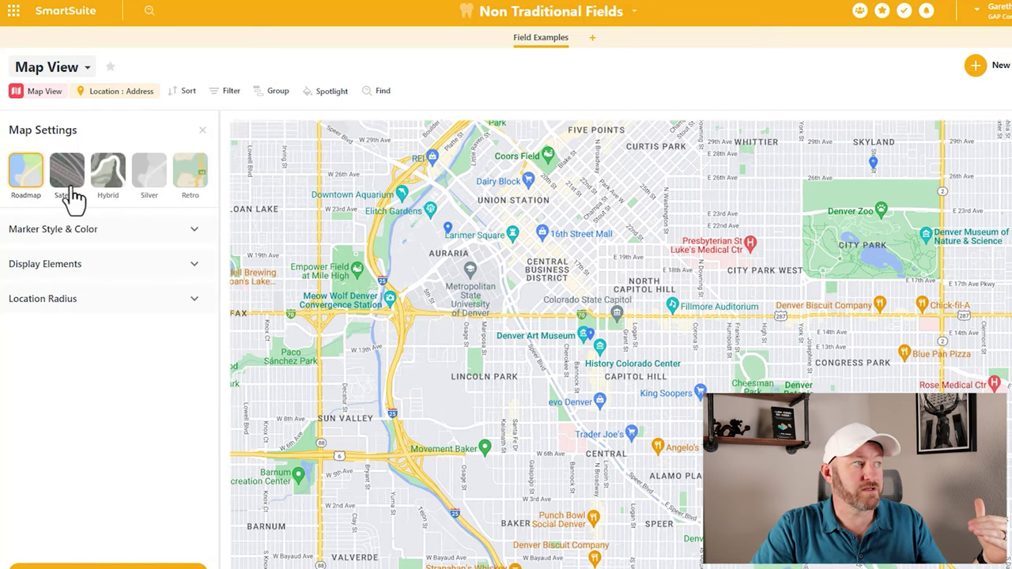
left_click(68, 186)
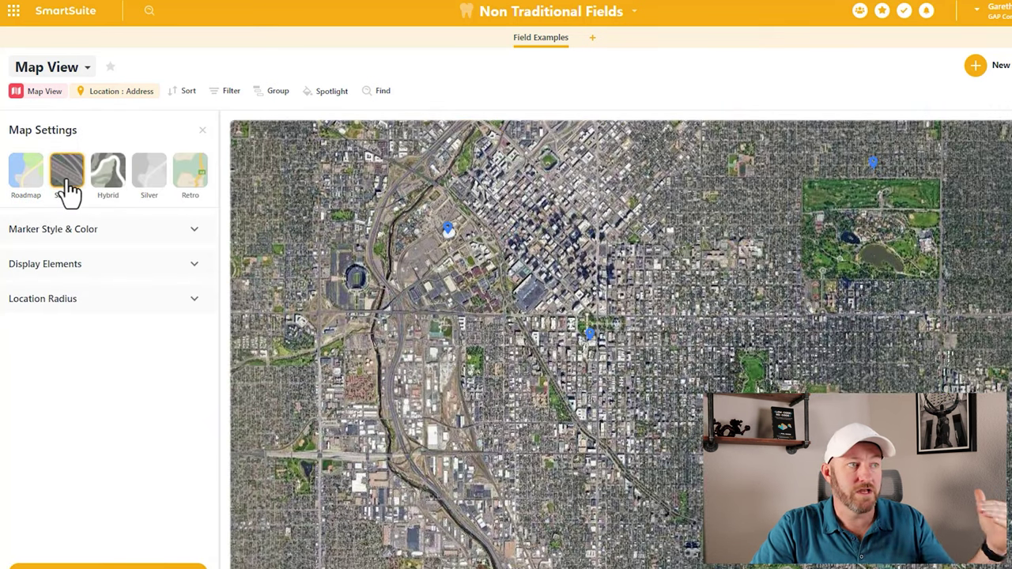
left_click(62, 234)
left_click(100, 316)
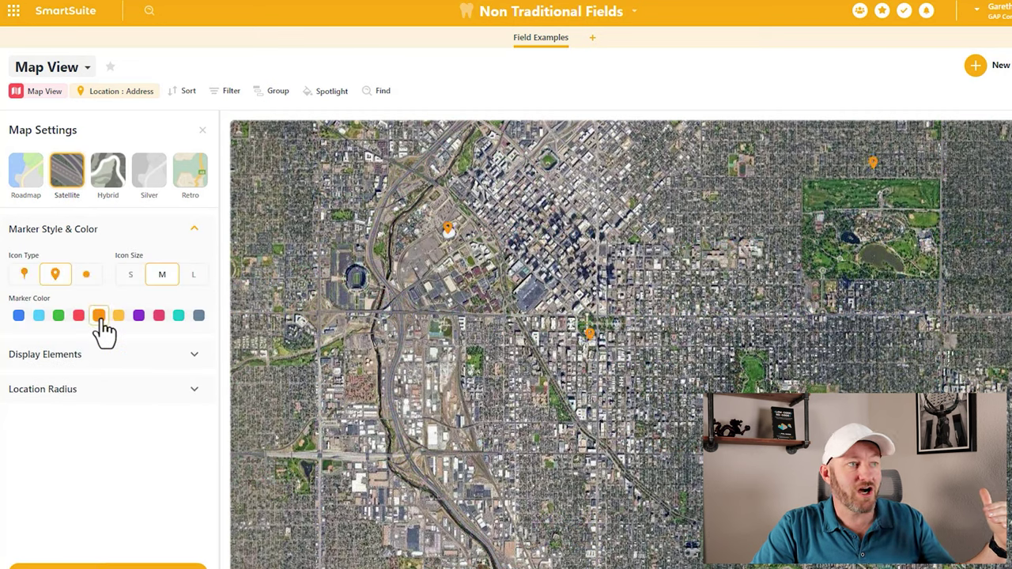
left_click(193, 281)
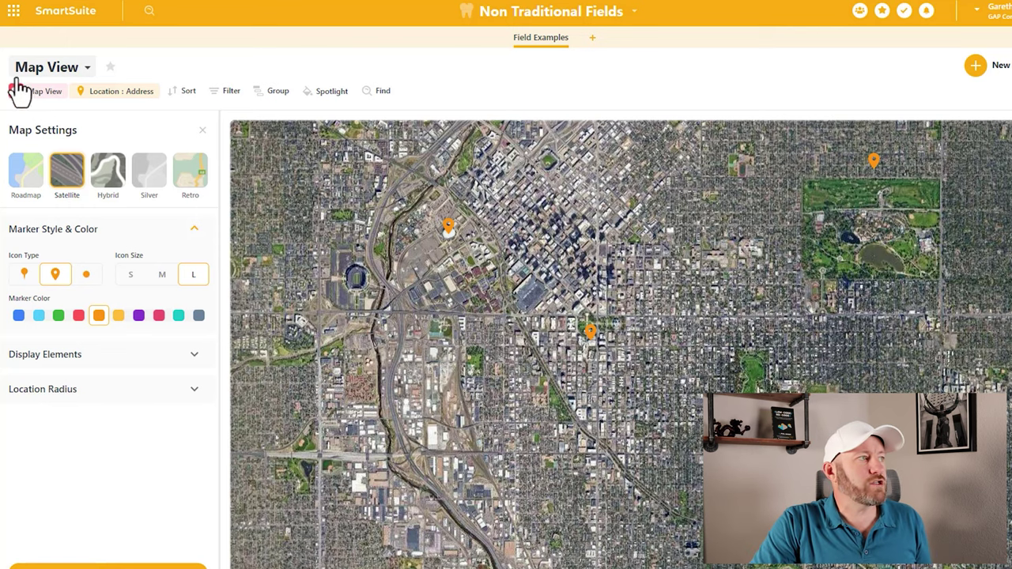
Return to Grid View and enable the Title and Middle Name display fields in the Full Name field's settings.
left_click(45, 70)
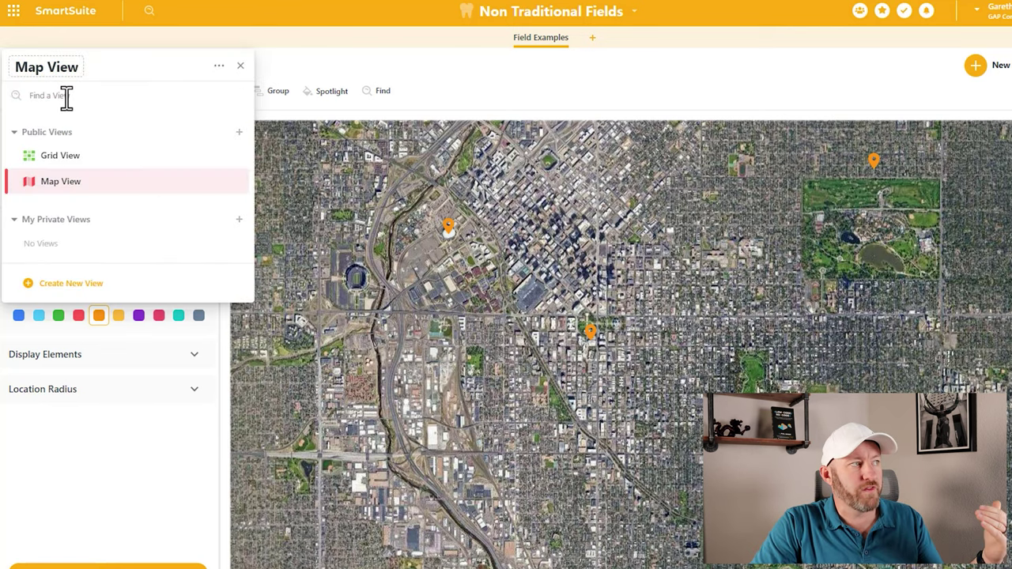
left_click(73, 162)
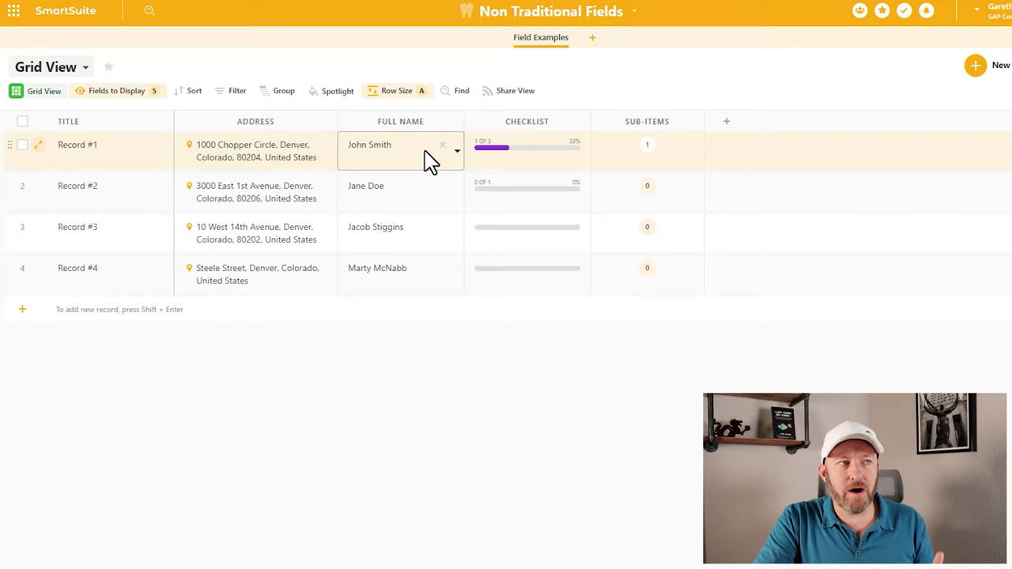
double_click(415, 117)
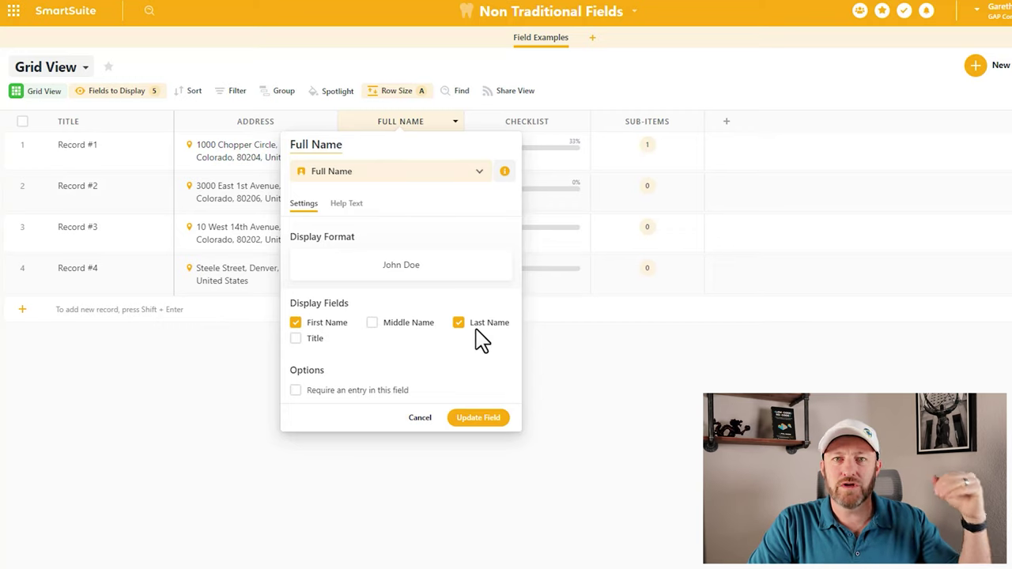
left_click(297, 342)
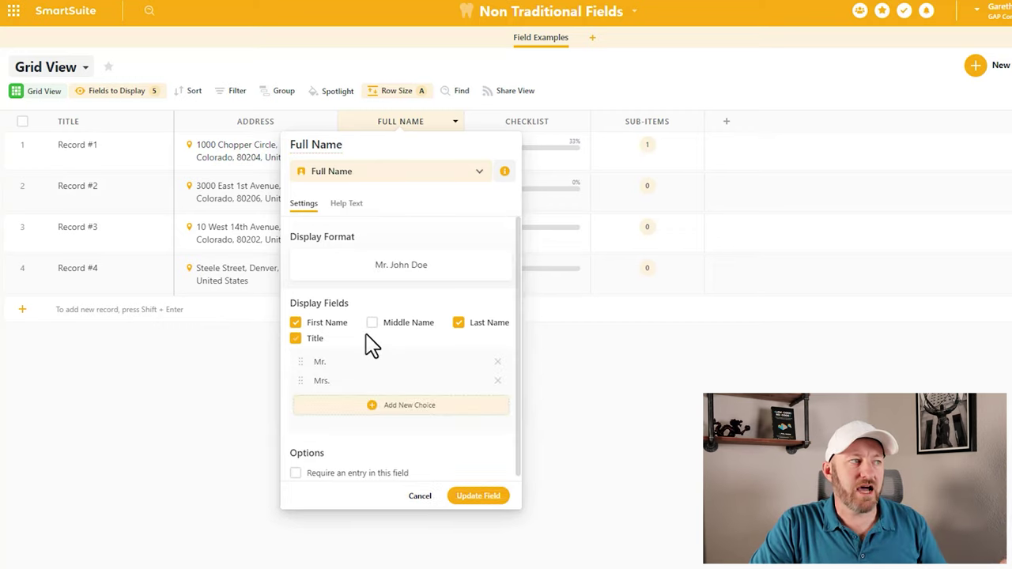
left_click(376, 328)
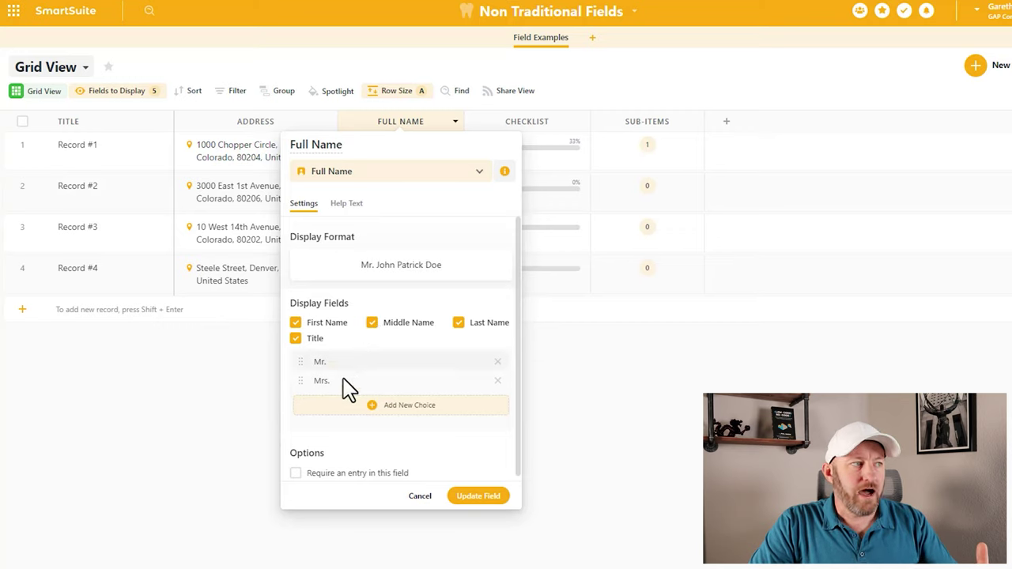
Add the title choices Ms. and Dr., and update the Full Name field with Middle Name disabled.
left_click(384, 411)
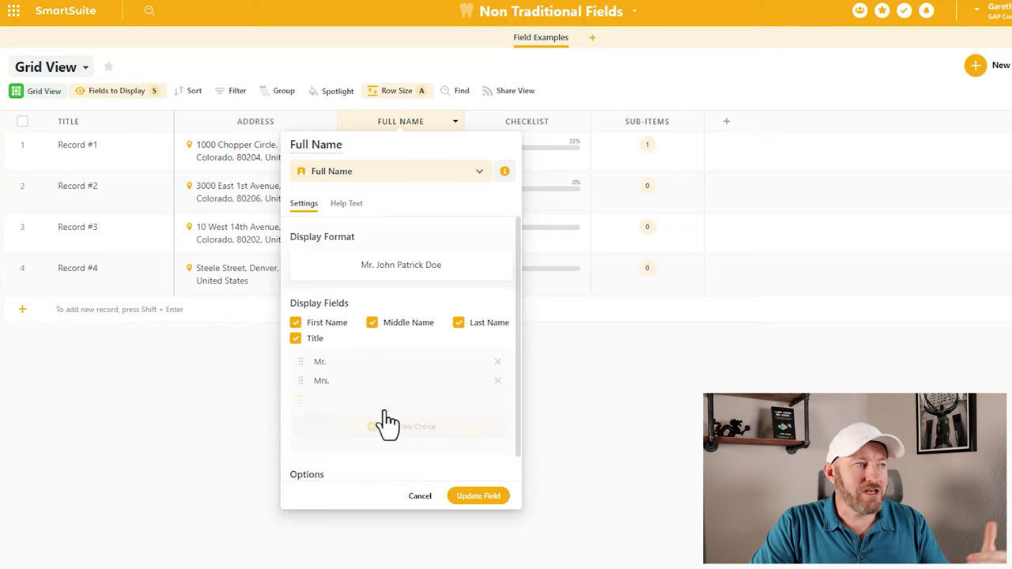
type("Ms.")
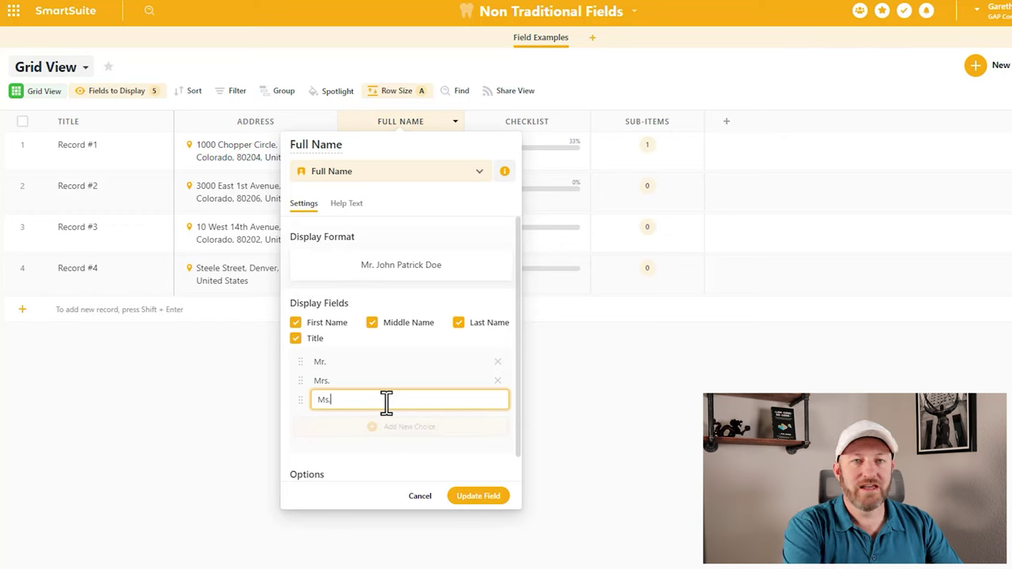
key("Return")
type("Dr.")
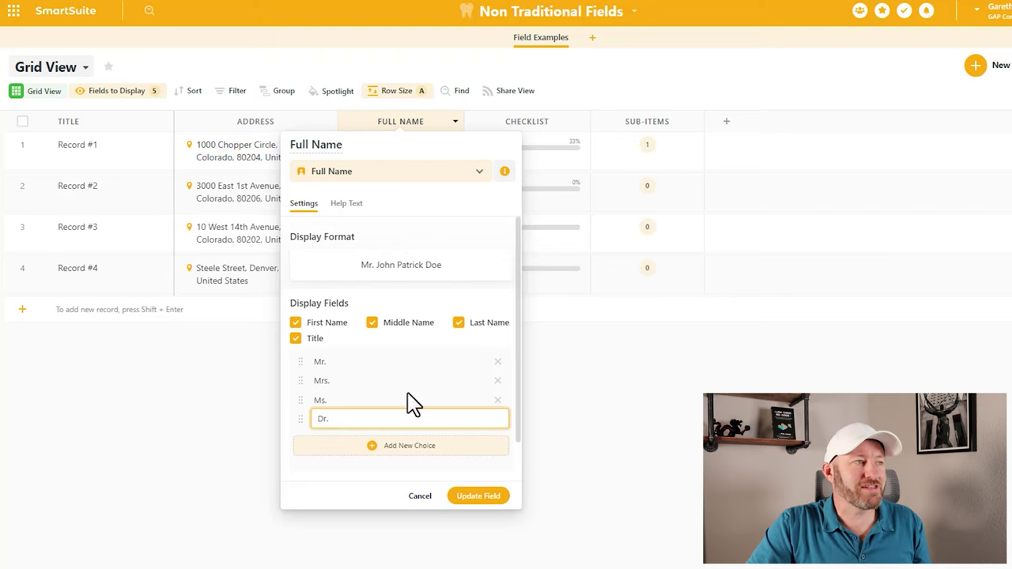
left_click(372, 324)
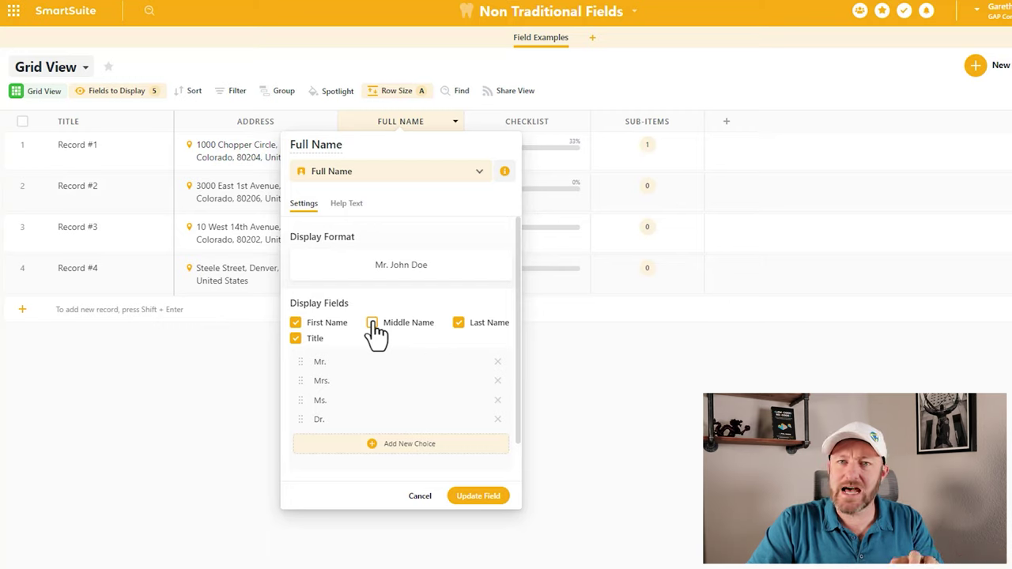
left_click(477, 498)
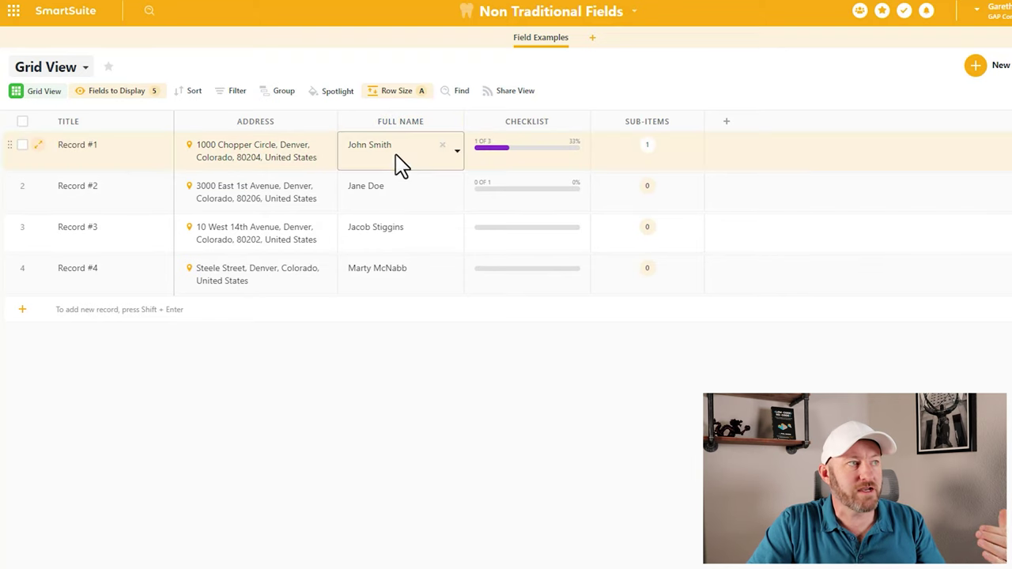
Set the Full Name title of Record #1 to Mr. and save the record.
left_click(399, 163)
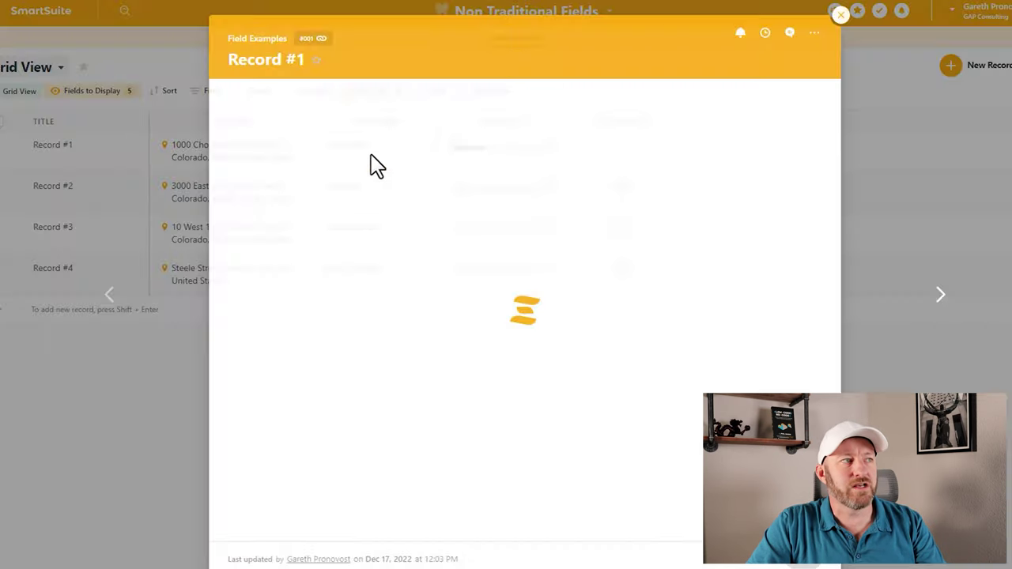
scroll(413, 366, "down", 1)
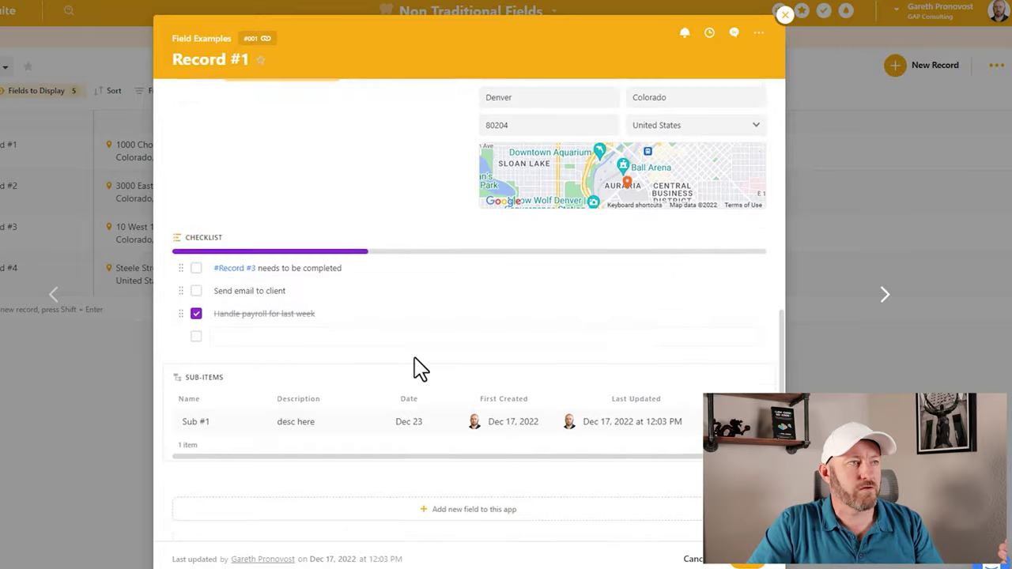
scroll(417, 332, "up", 4)
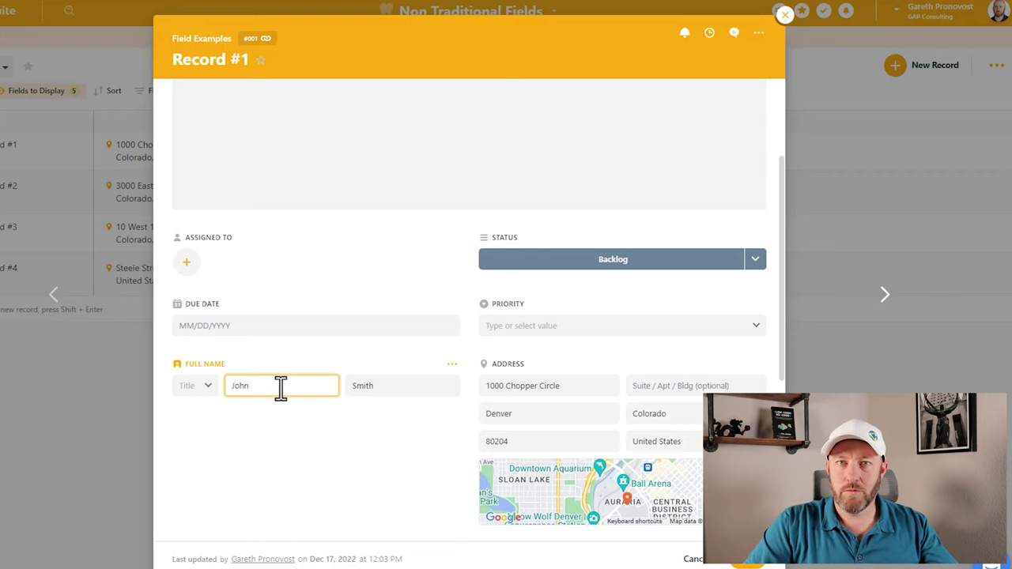
left_click(203, 388)
left_click(194, 415)
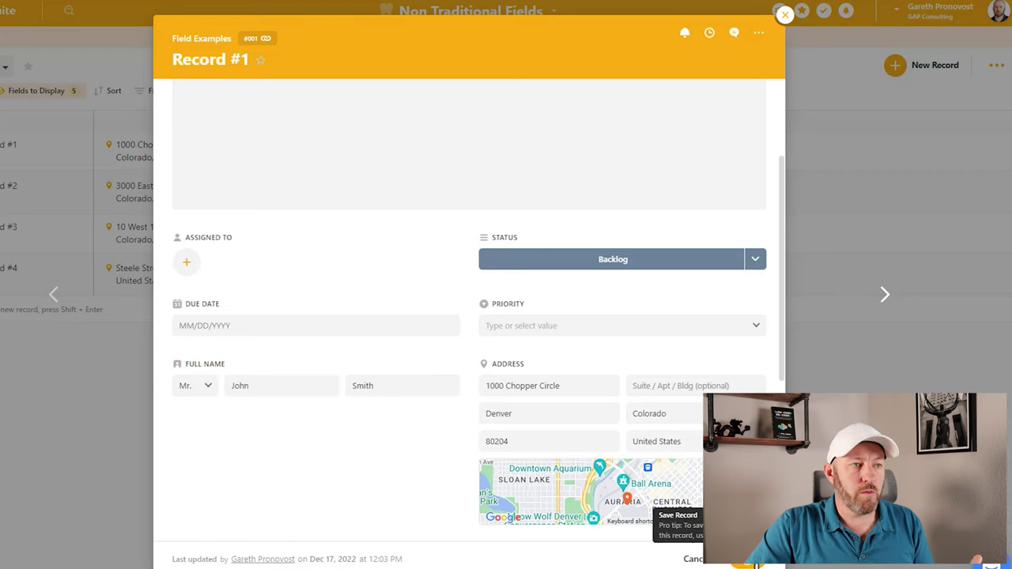
left_click(756, 562)
left_click(366, 165)
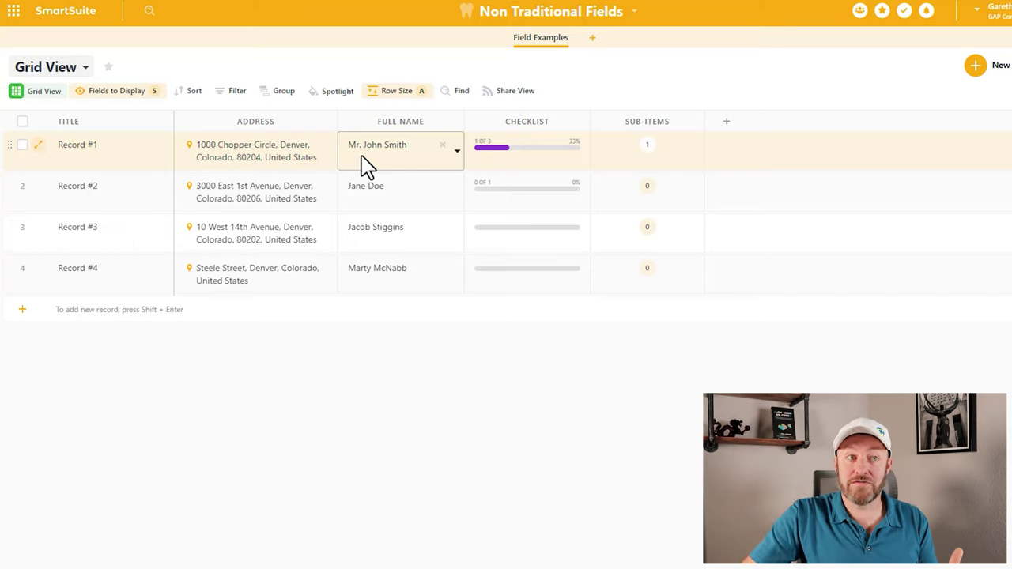
Open the Checklist field's settings to examine its display format, color and options.
left_click(527, 119)
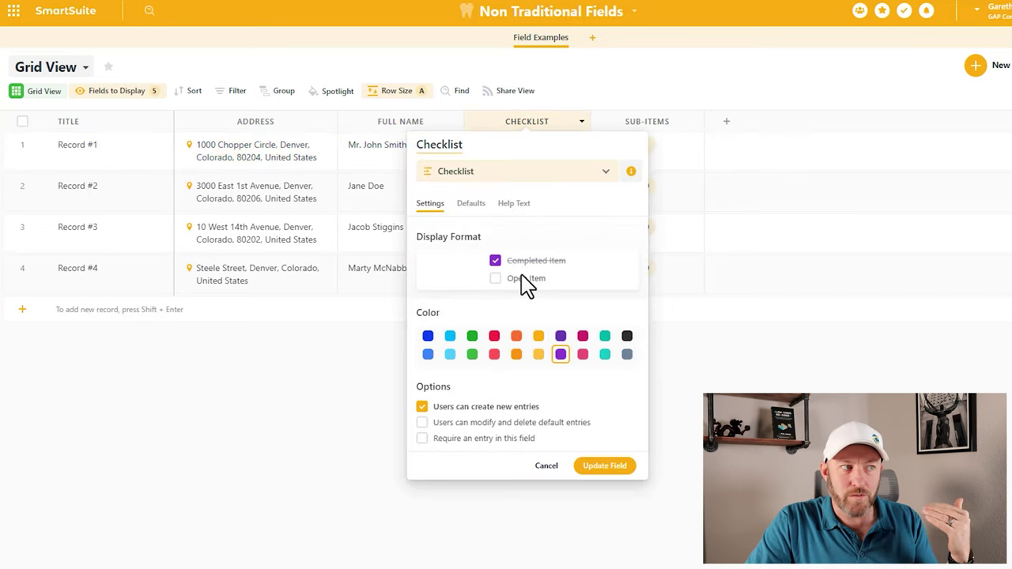
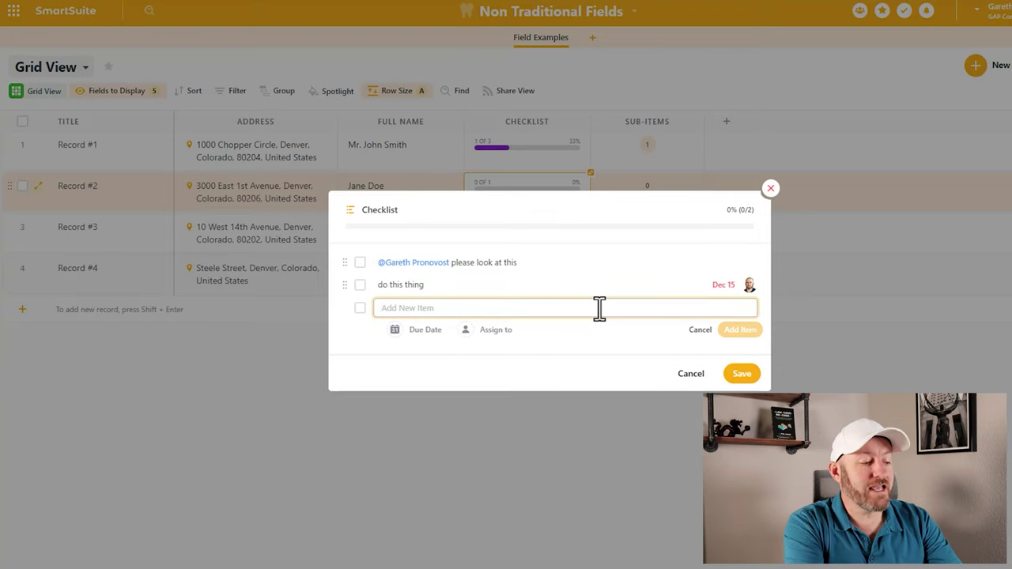
Add a checklist item to Record #2 that mentions #Record #2 followed by the text "needs some work".
type("#")
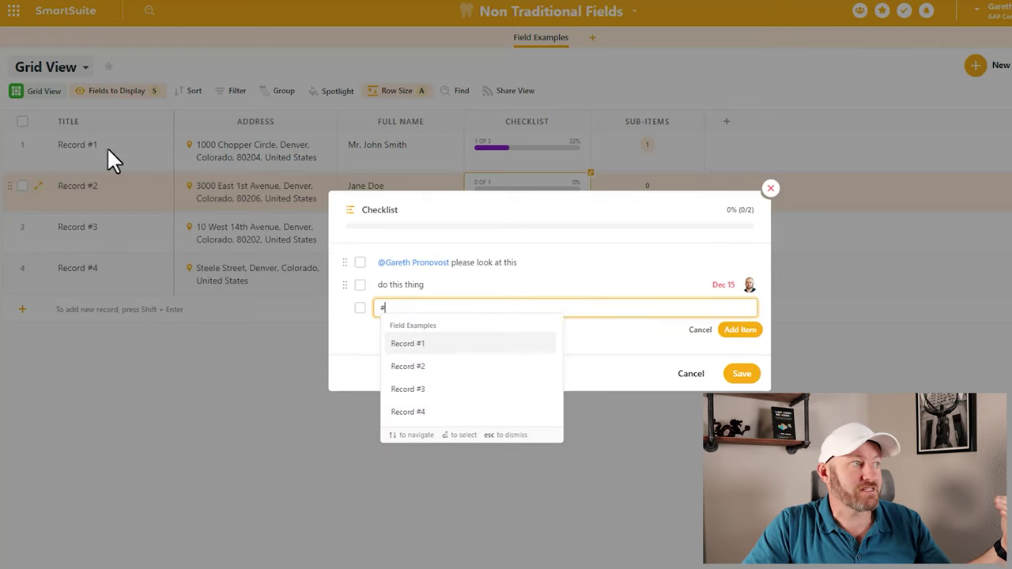
left_click(411, 368)
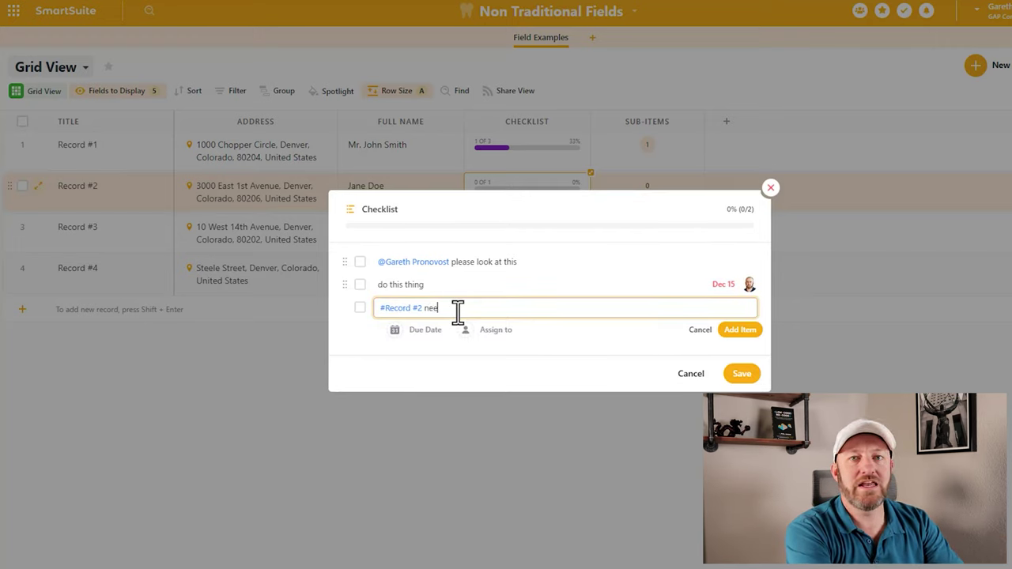
type("needs some work")
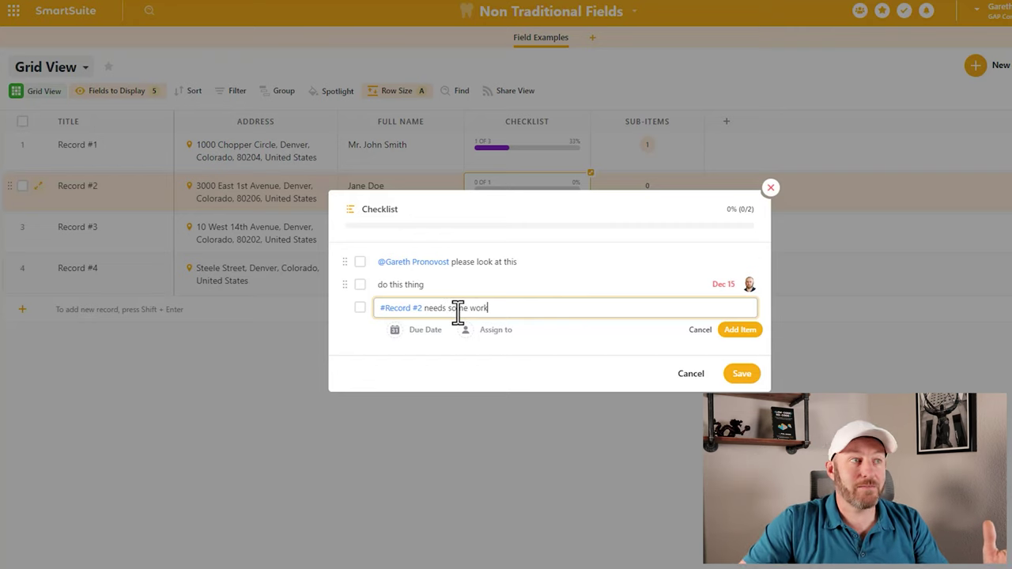
left_click(743, 332)
View the record mentioned in the new checklist item, then close it and save the checklist changes.
left_click(401, 309)
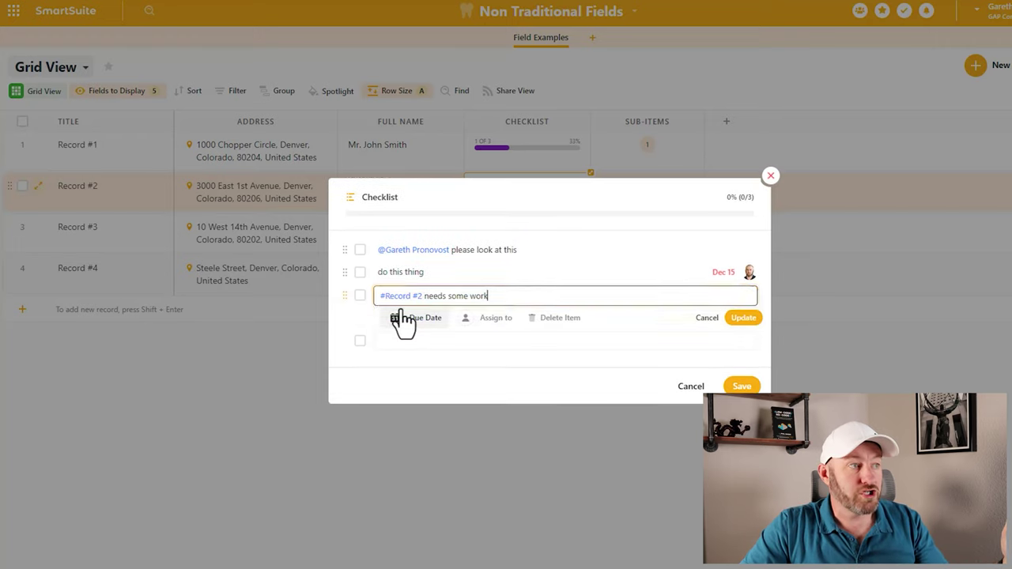
left_click(399, 297)
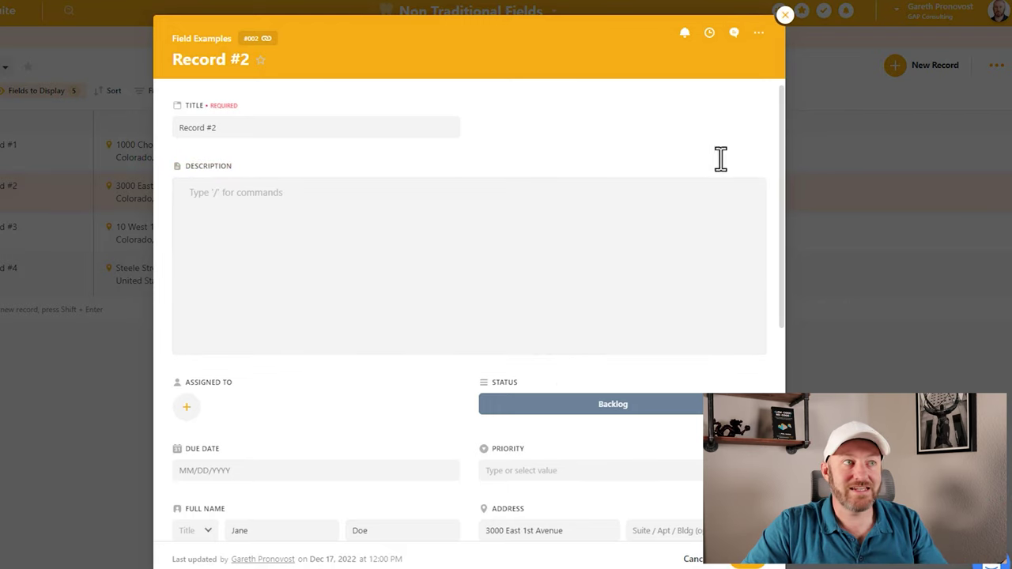
left_click(785, 16)
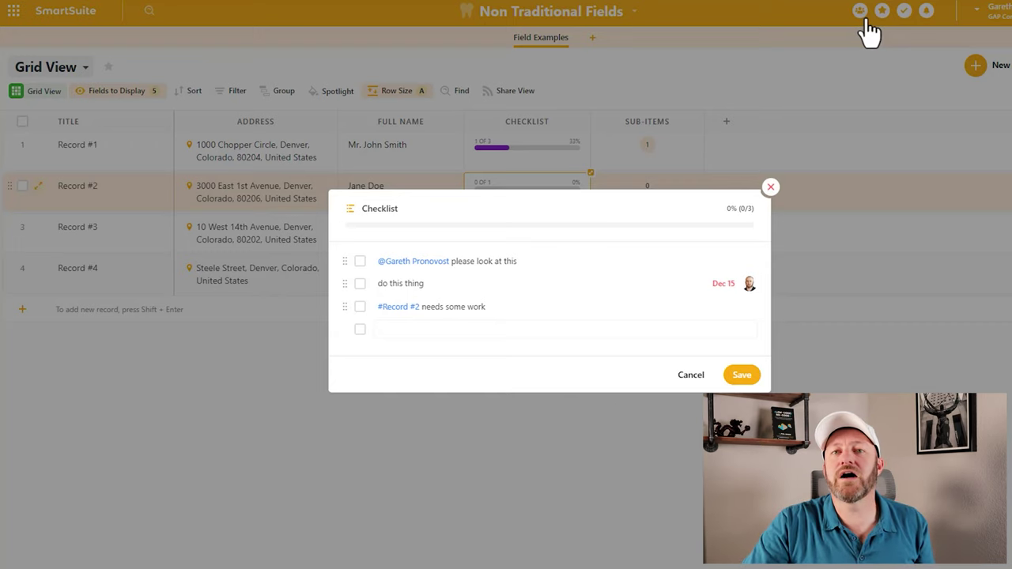
left_click(769, 188)
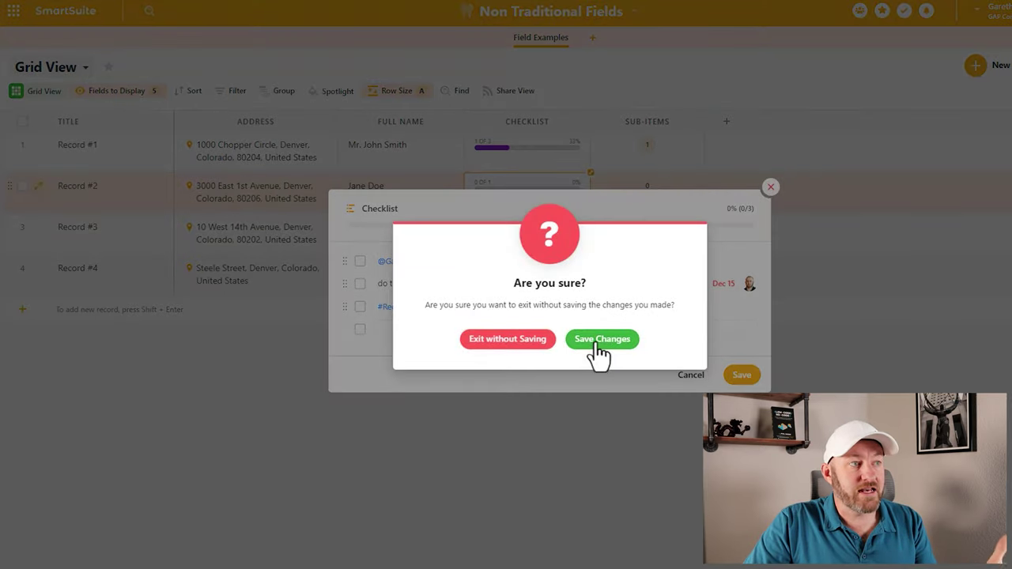
left_click(597, 344)
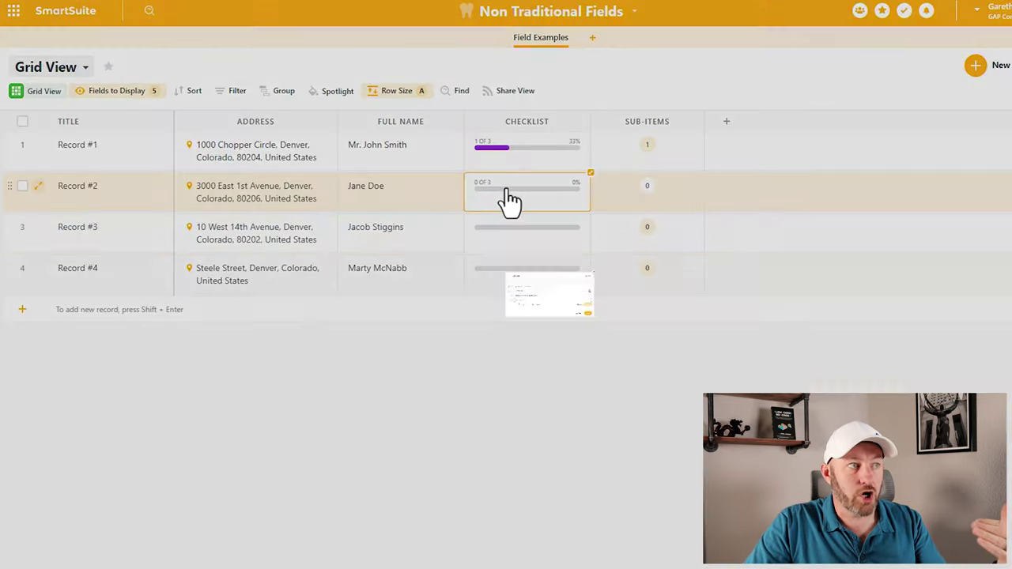
Mark "do this thing" and "#Record #2 needs some work" as completed in Record #2's checklist and save it.
left_click(510, 200)
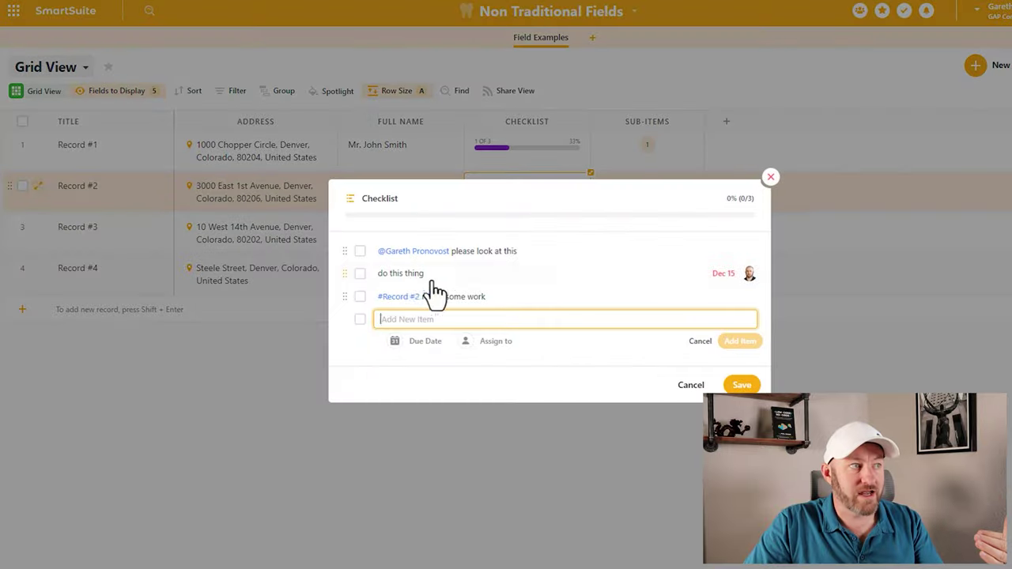
left_click(358, 272)
left_click(361, 306)
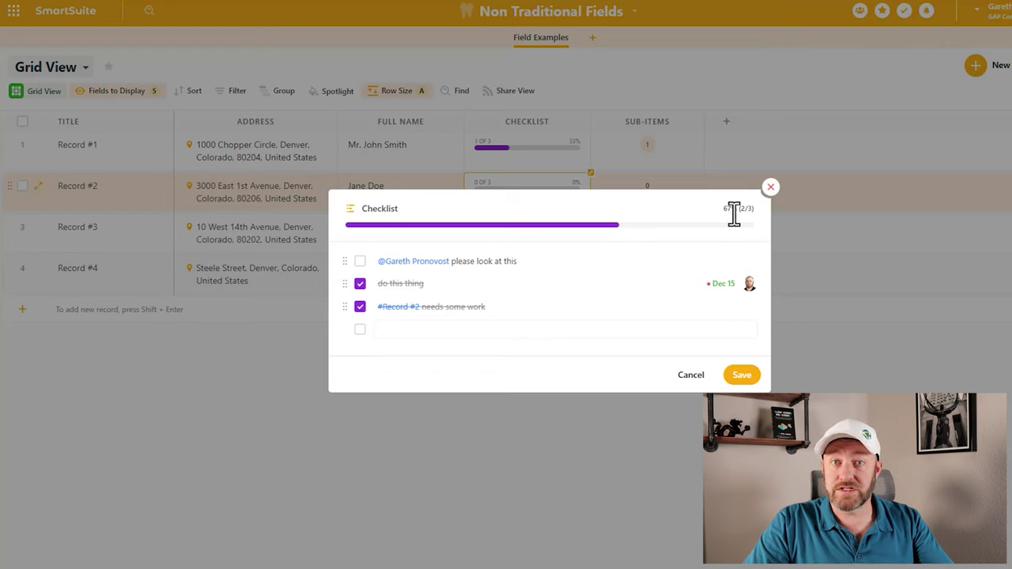
left_click_drag(723, 210, 739, 211)
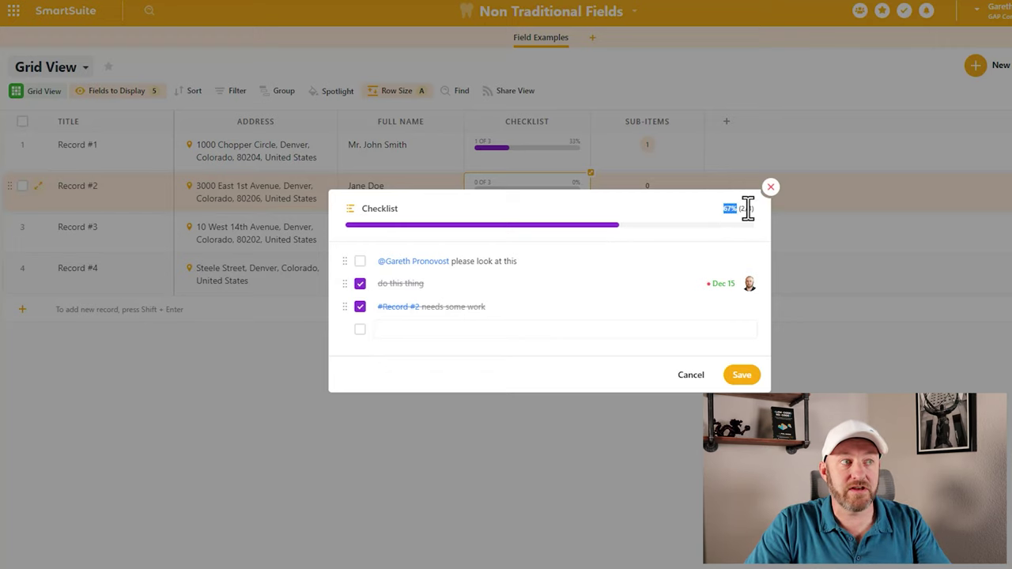
left_click(741, 377)
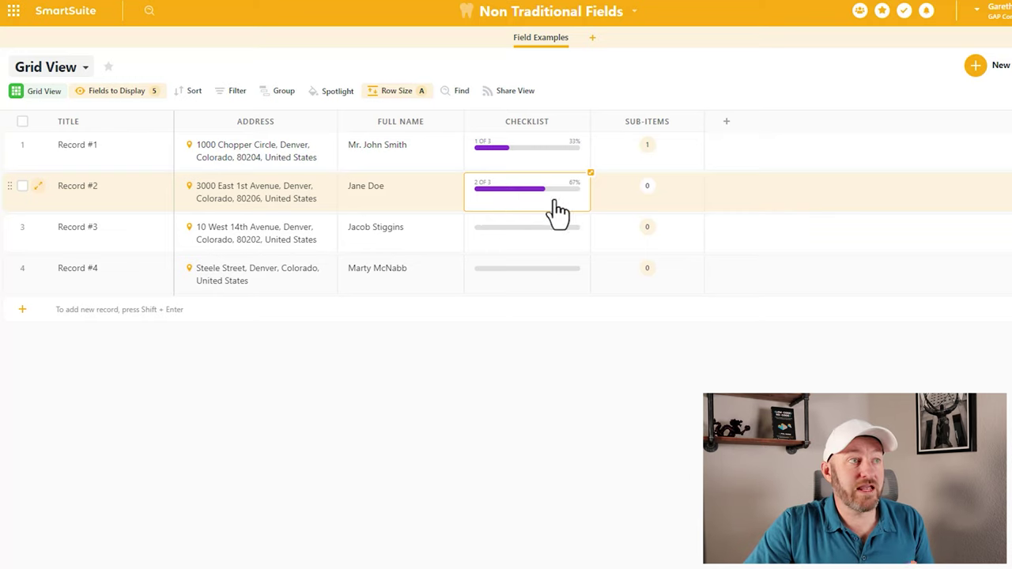
Add a sub-item to Record #2 with the name "item 1", description "desc" and date Dec 20, 2022.
left_click(648, 194)
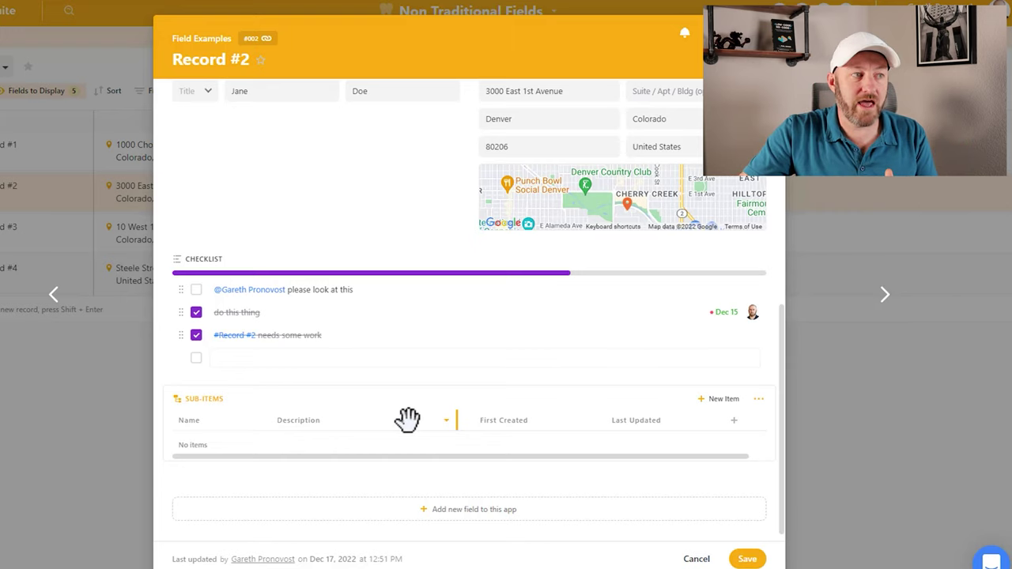
left_click(718, 401)
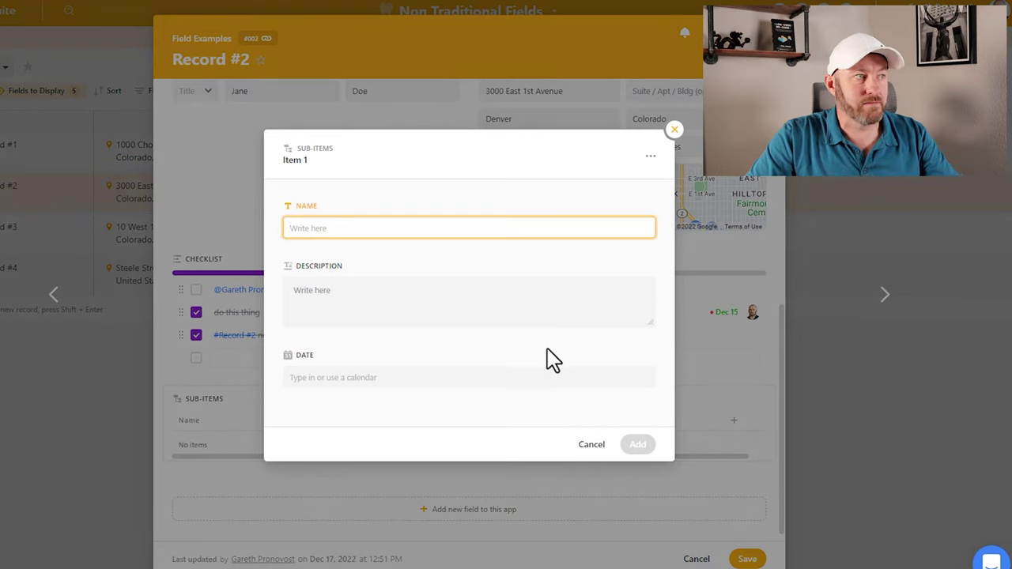
type("item 1")
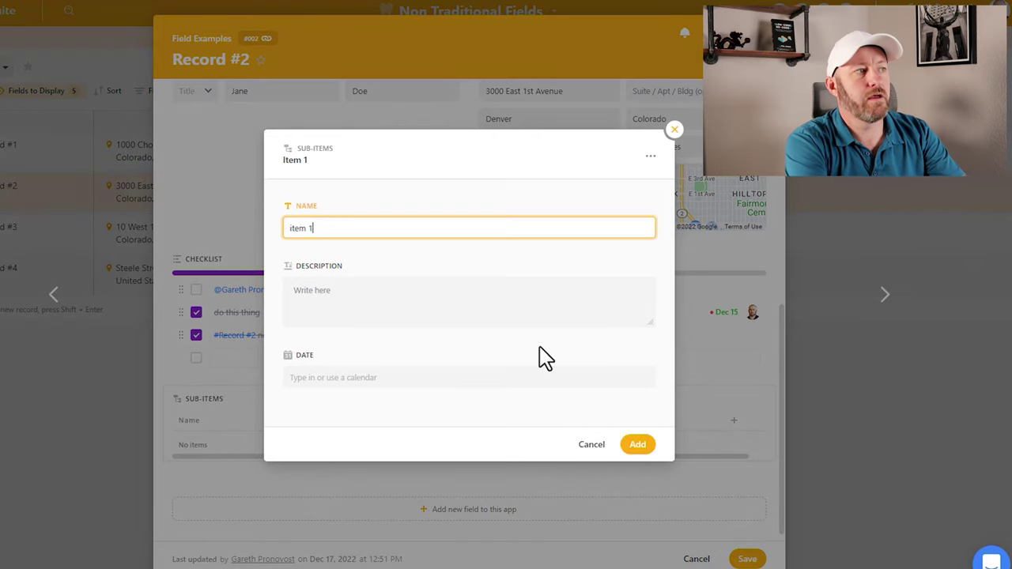
left_click(514, 315)
type("desc")
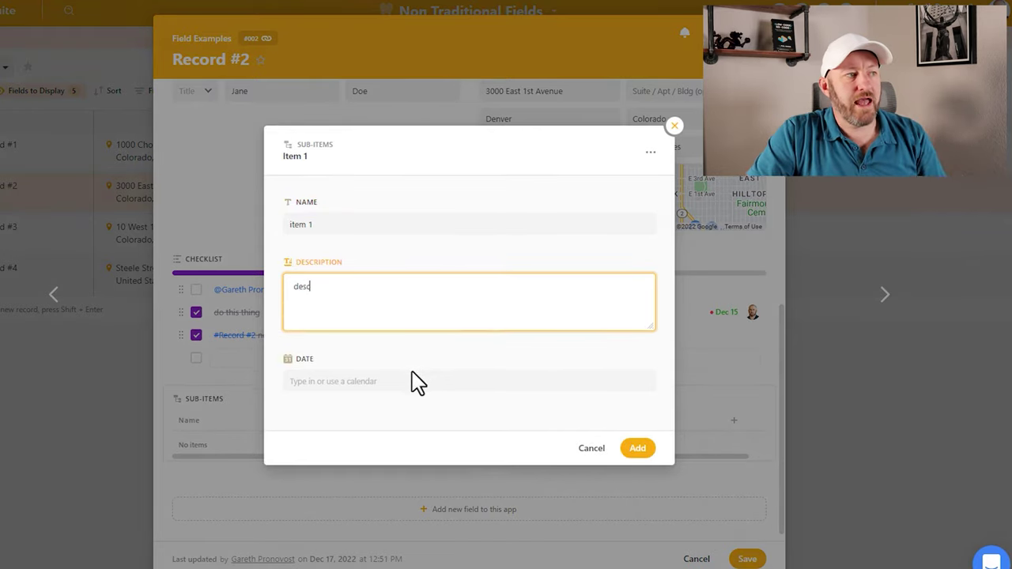
left_click(412, 381)
left_click(447, 235)
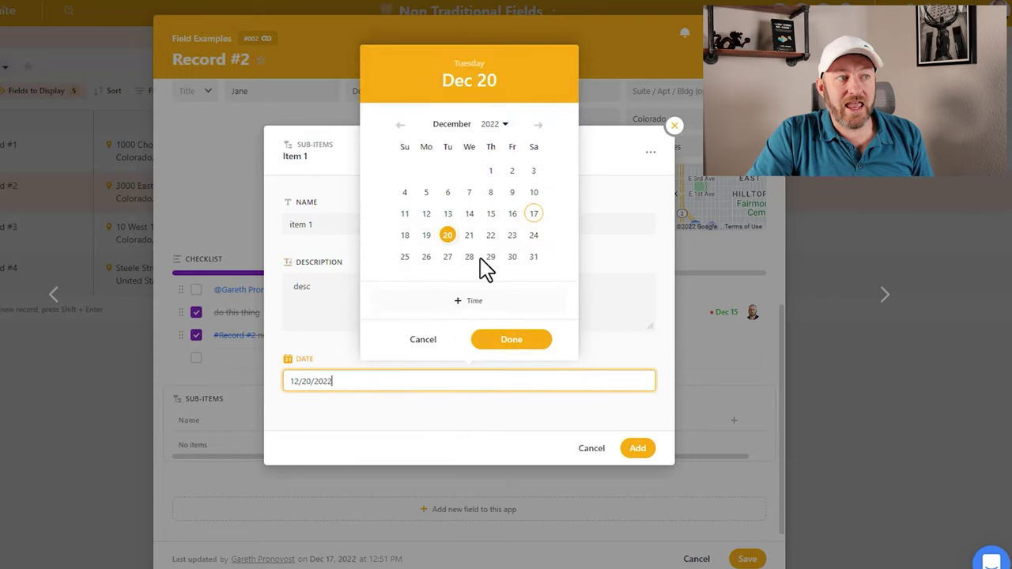
left_click(518, 343)
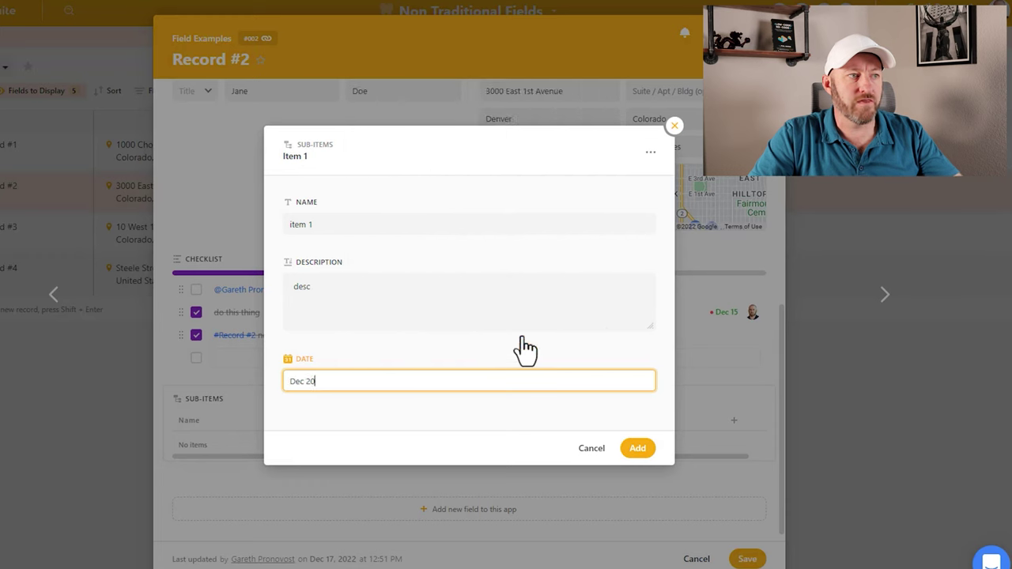
left_click(638, 449)
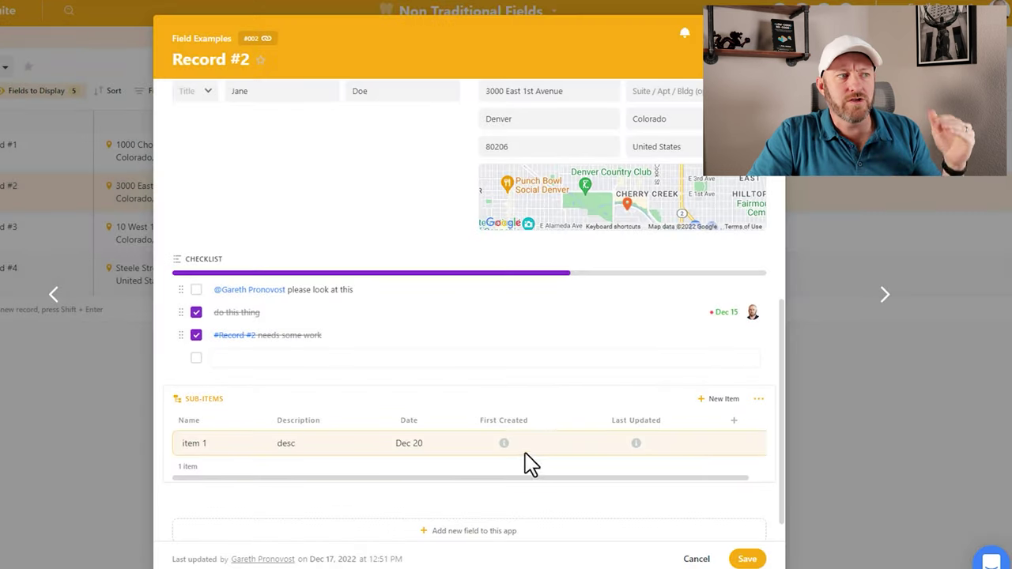
Check the hints for the sub-item's First Created and Last Updated values, and save Record #2.
mouse_move(505, 444)
mouse_move(636, 444)
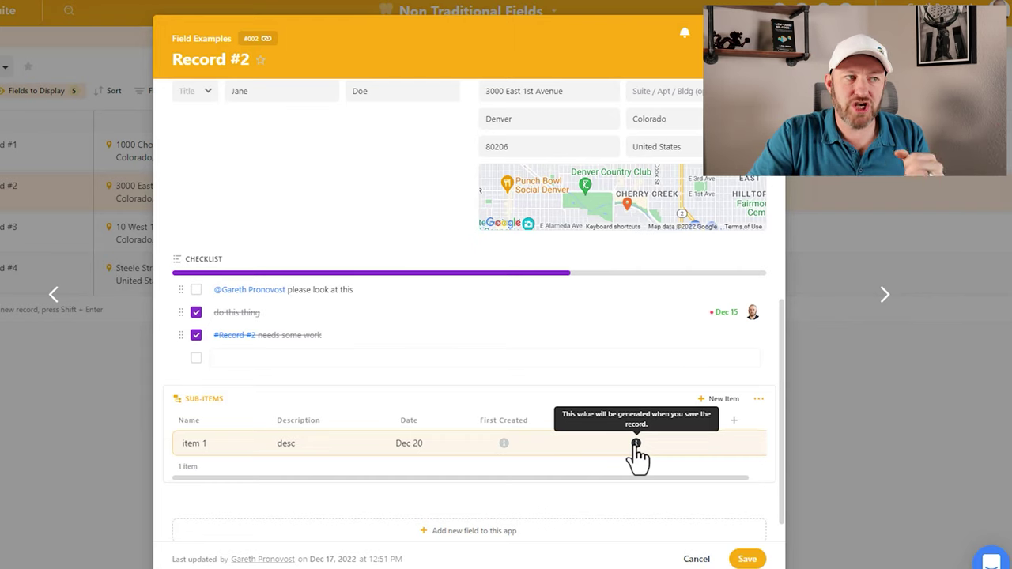
left_click(750, 559)
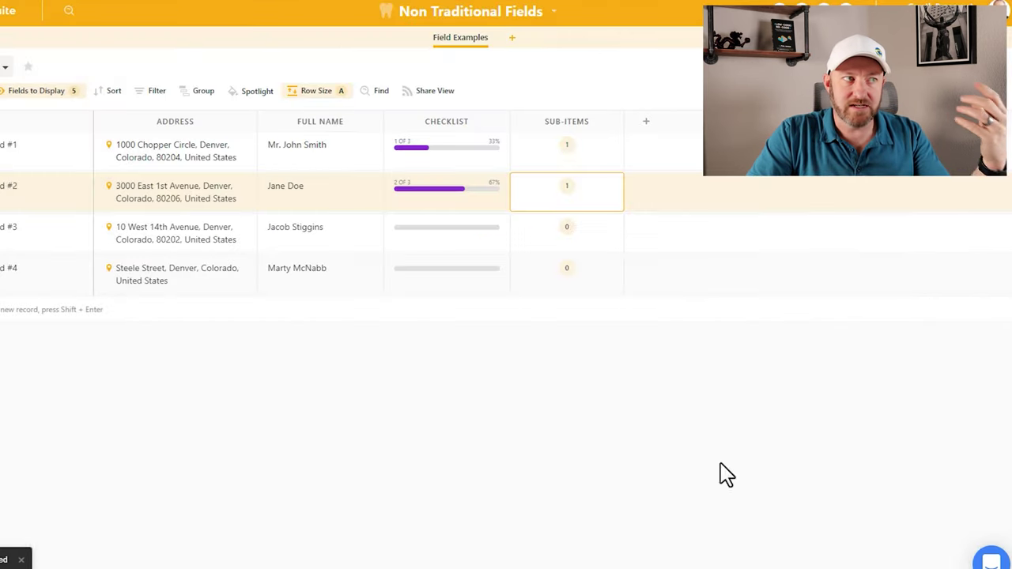
Reopen Record #2's sub-items, view the details of item 1, and close them.
left_click(572, 199)
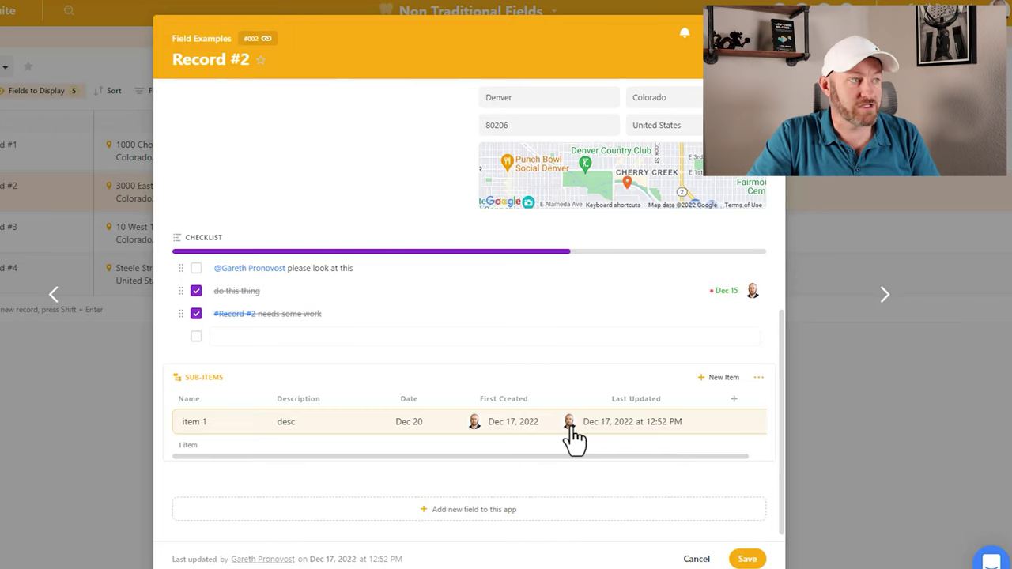
left_click(210, 431)
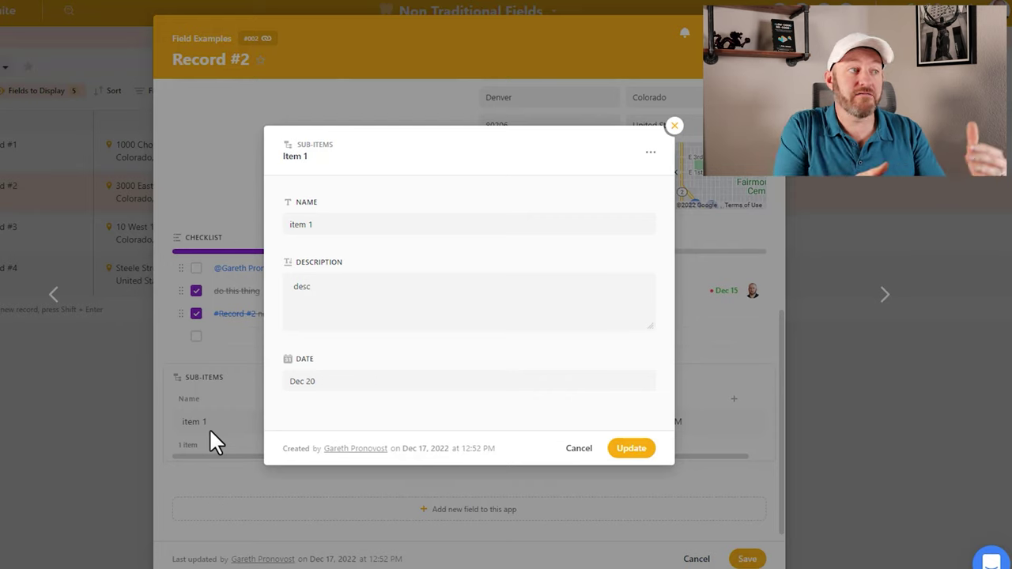
left_click(744, 368)
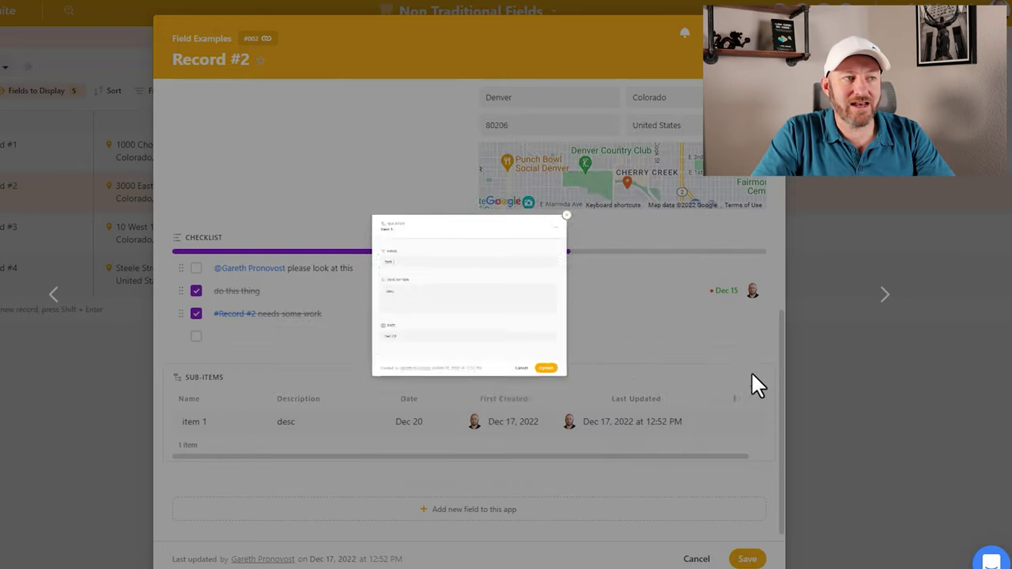